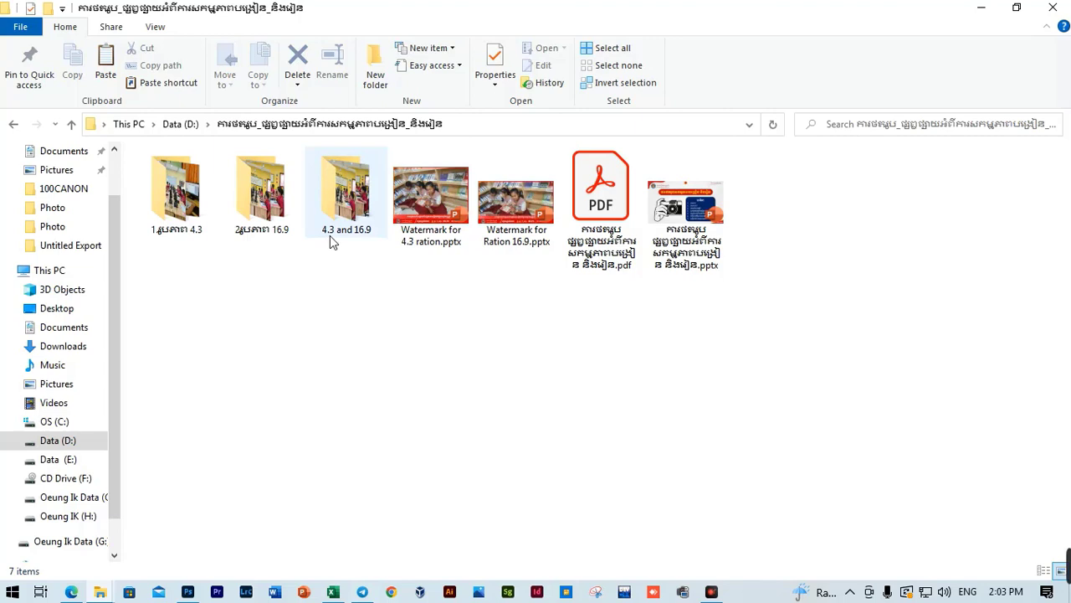
# Check the 4.3.jpg and 16.9.jpg images and their sizes in the 4.3 and 16.9 folder
pyautogui.moveTo(358, 243)
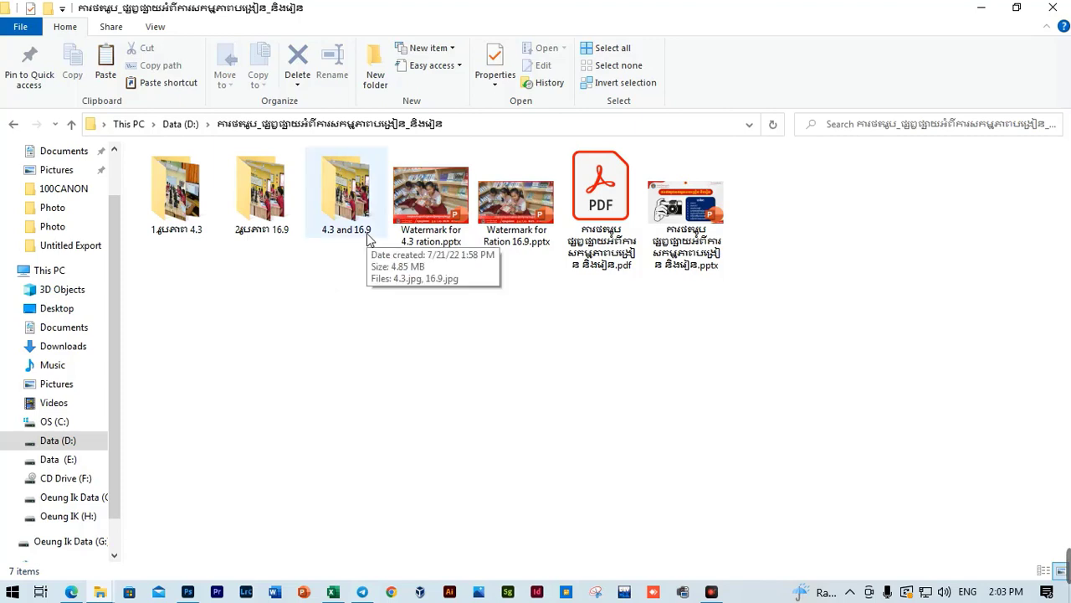
pyautogui.doubleClick(353, 207)
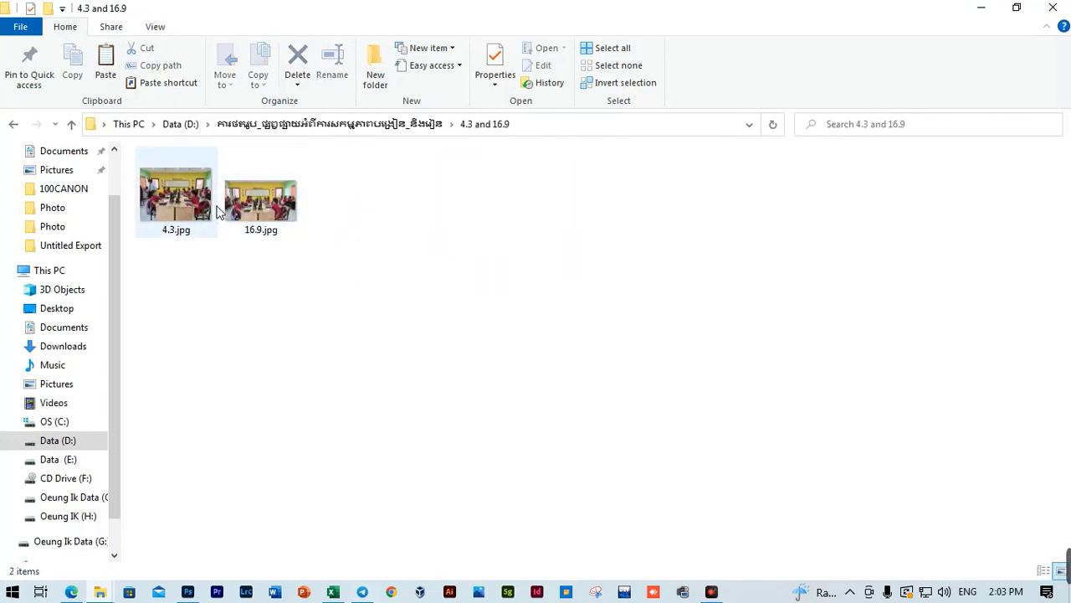
pyautogui.click(183, 194)
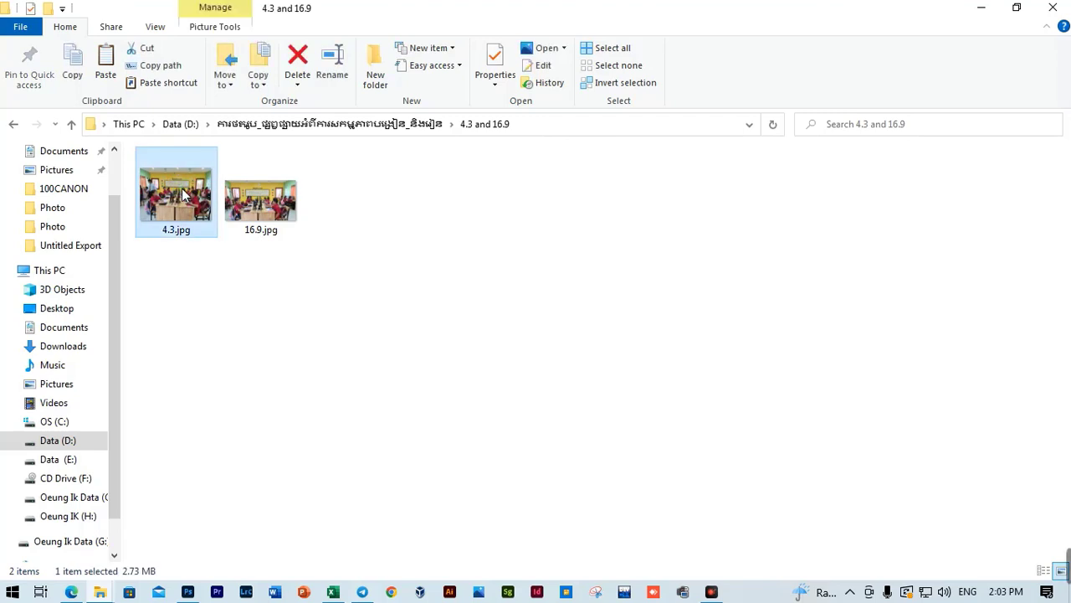
pyautogui.click(249, 209)
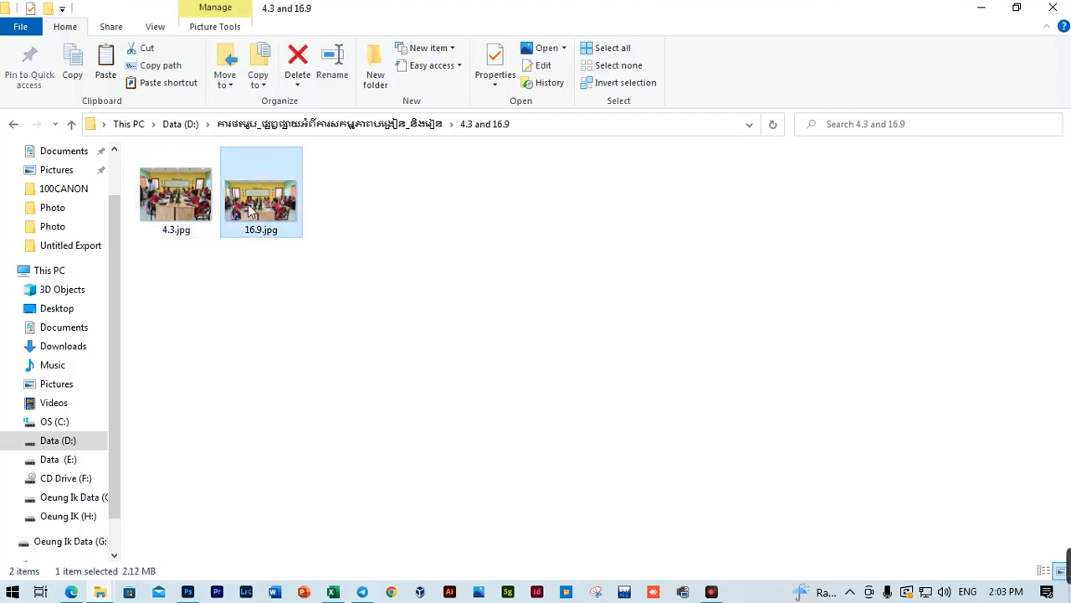
pyautogui.click(339, 299)
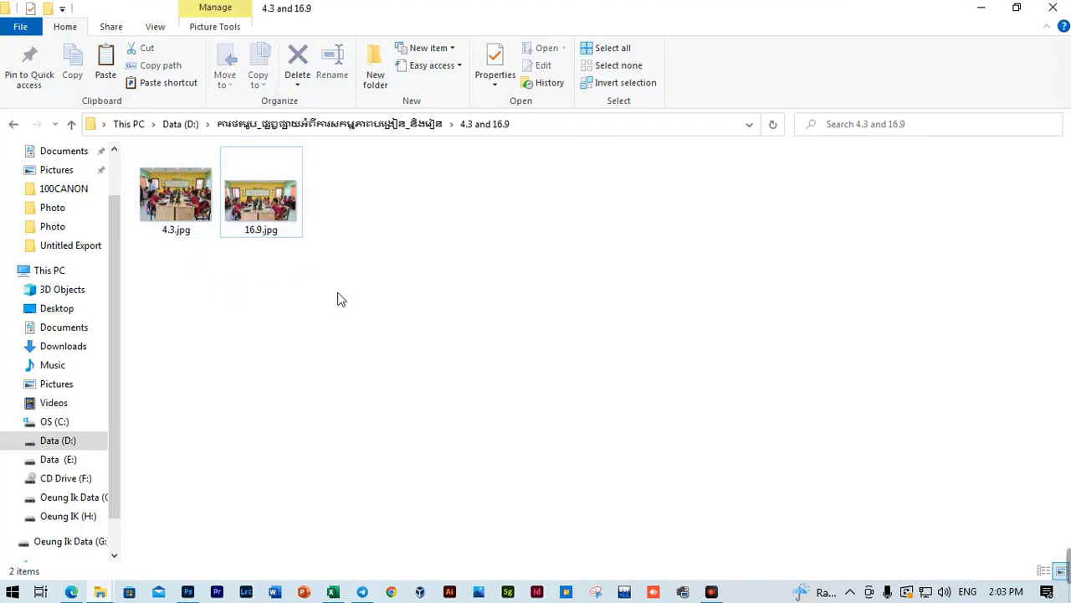
pyautogui.click(14, 126)
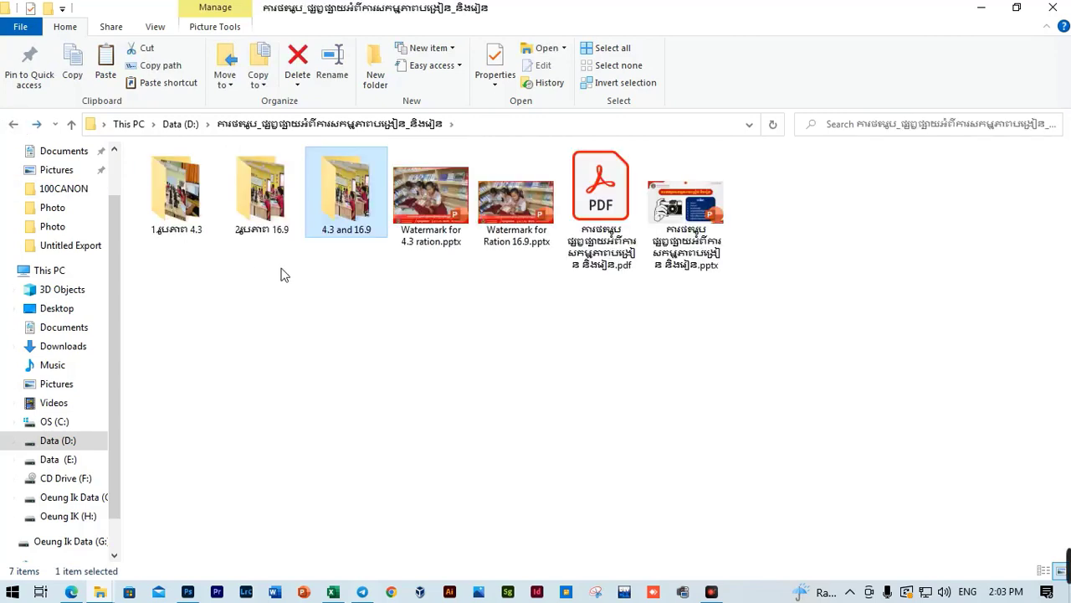
pyautogui.click(311, 280)
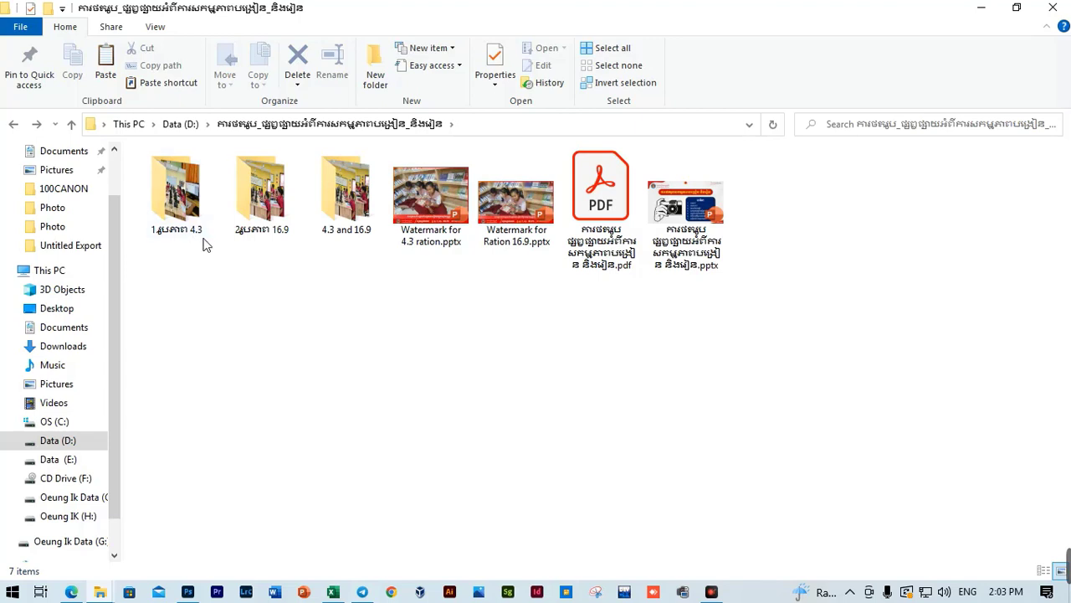
# Look over the project folder's two watermark presentations and photo folders, ending on Watermark for 4.3 ration.pptx
pyautogui.click(434, 199)
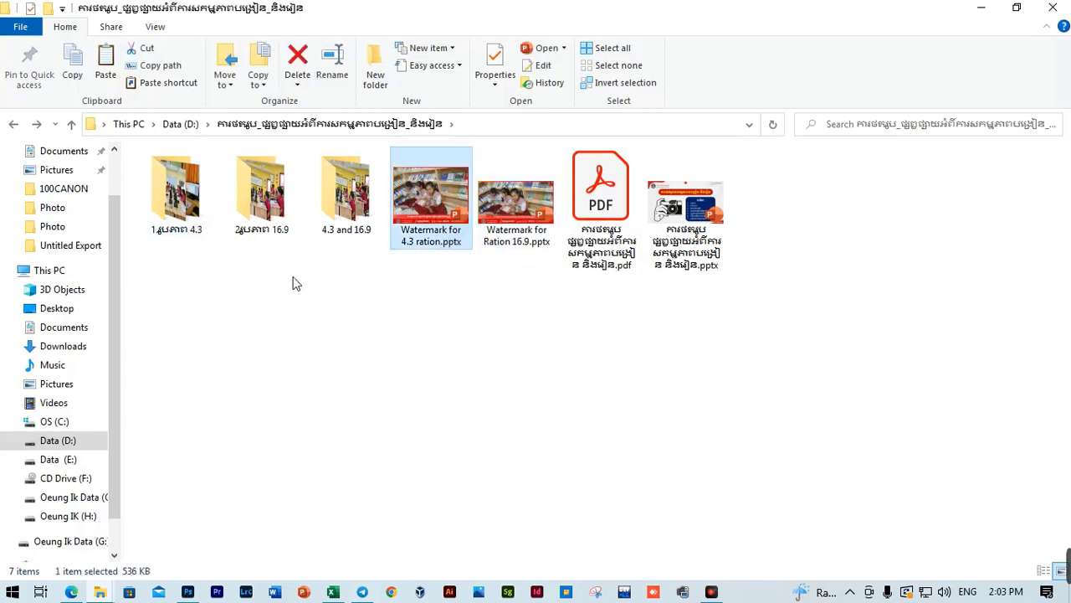
pyautogui.click(265, 203)
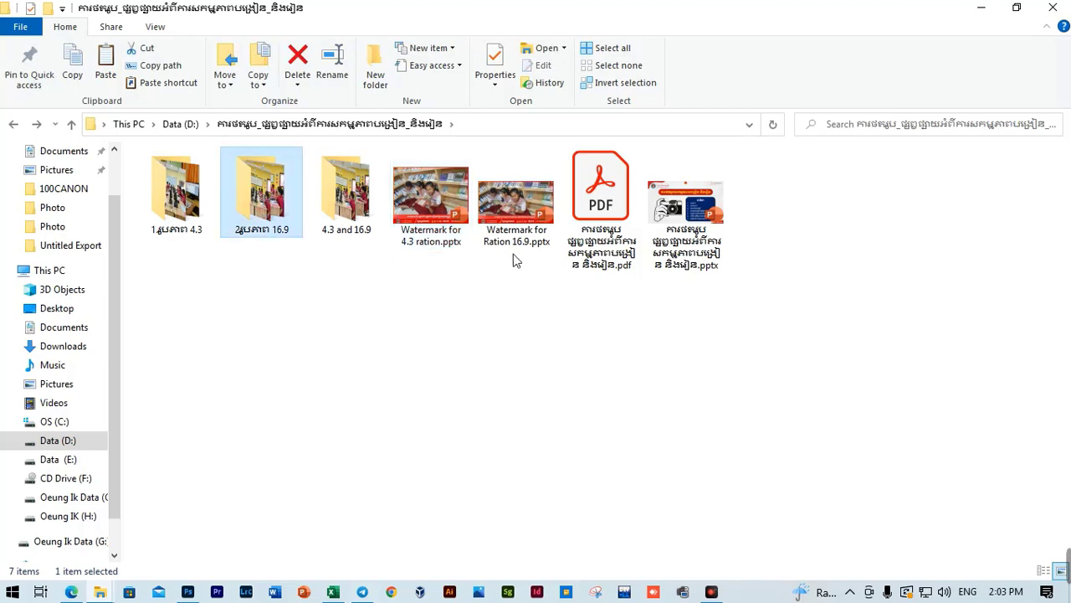
pyautogui.click(521, 203)
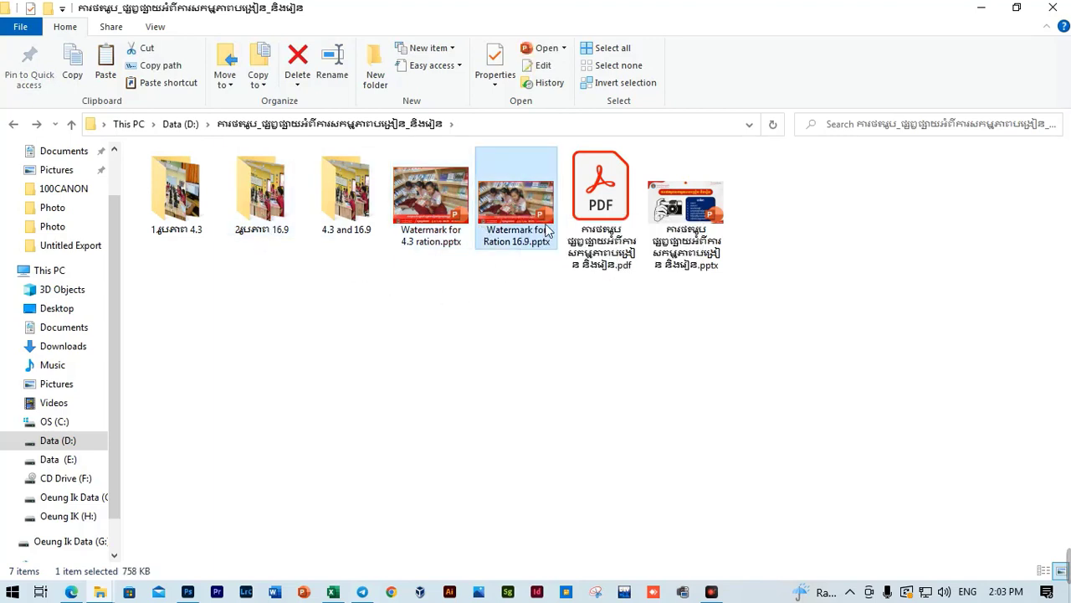
pyautogui.click(182, 205)
pyautogui.click(395, 295)
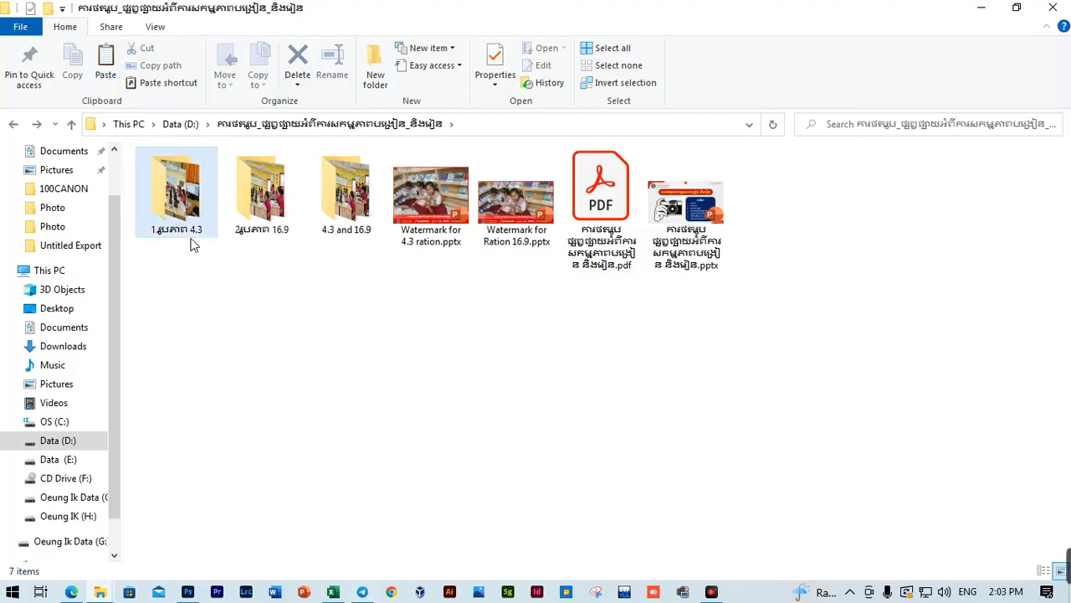
pyautogui.click(444, 197)
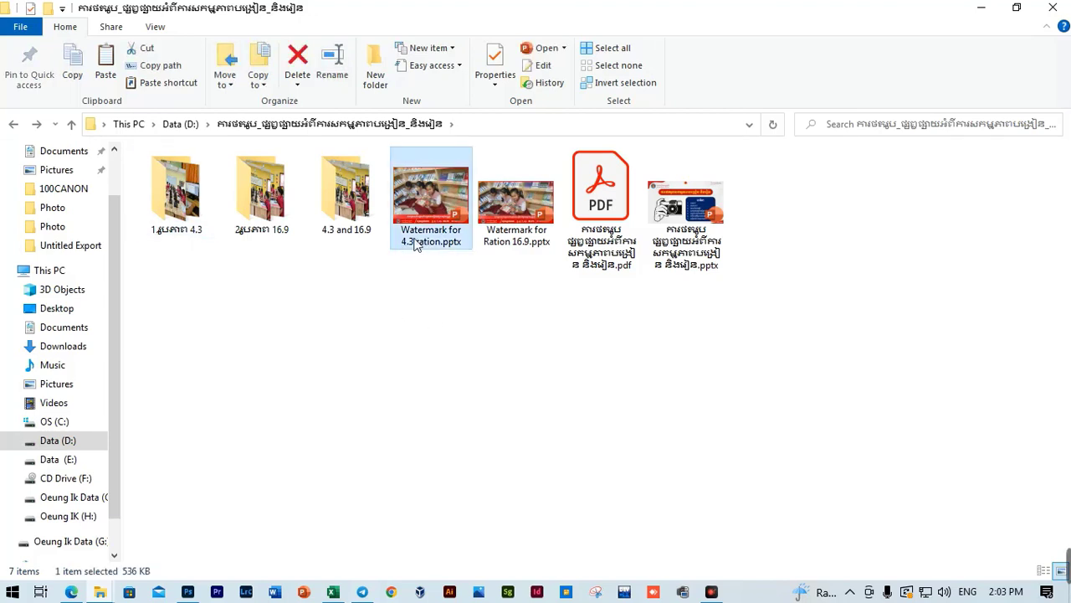
# Open Watermark for 4.3 ration.pptx at blank slide 3 in a restored window beside File Explorer
pyautogui.doubleClick(426, 196)
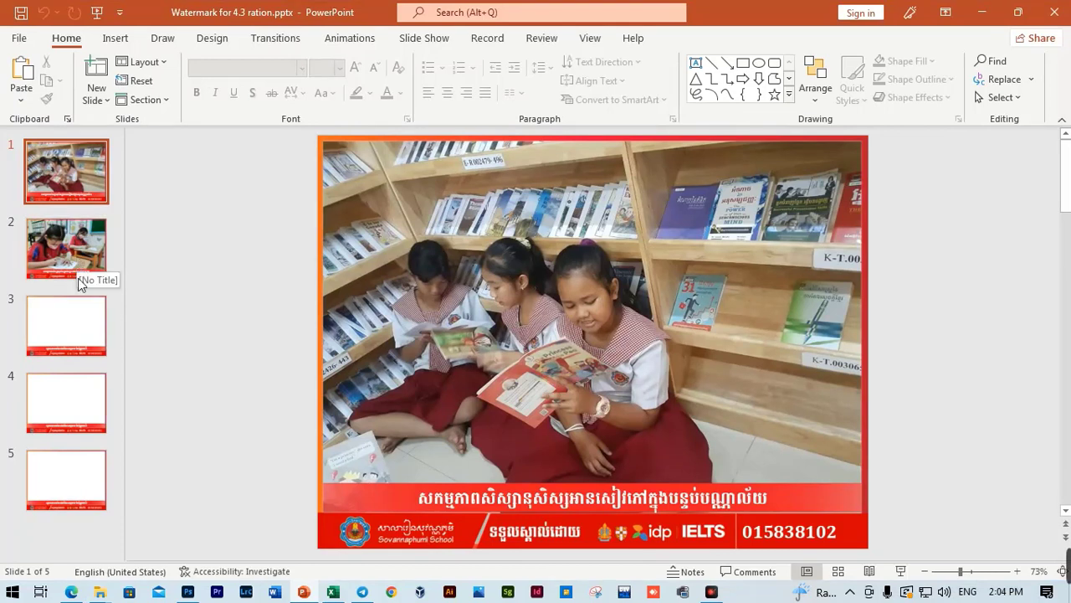
pyautogui.click(88, 300)
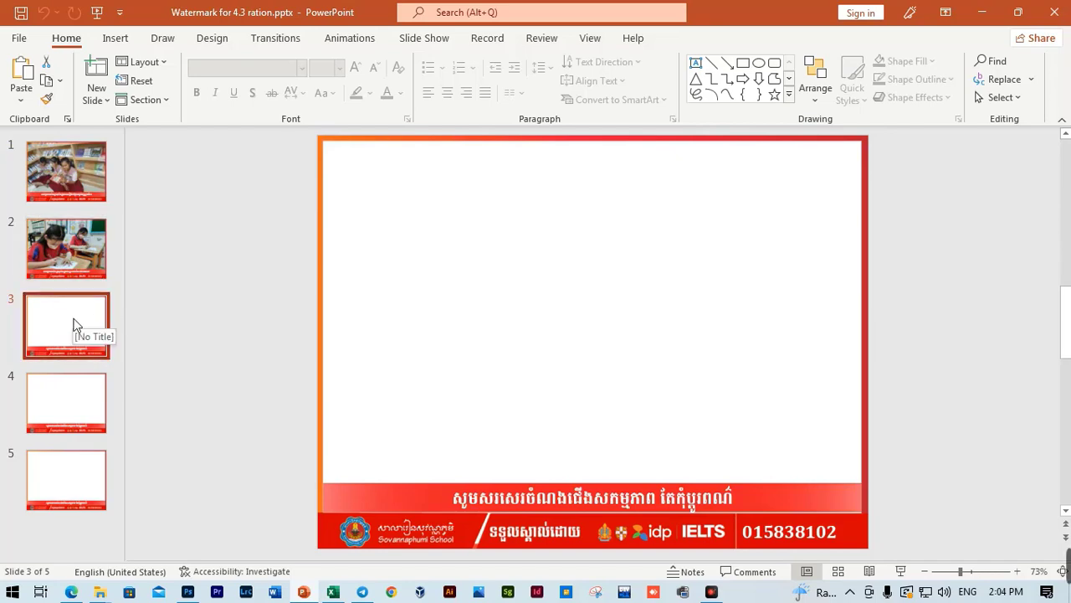
pyautogui.moveTo(738, 10)
pyautogui.mouseDown()
pyautogui.moveTo(798, 81)
pyautogui.moveTo(793, 201)
pyautogui.mouseUp()
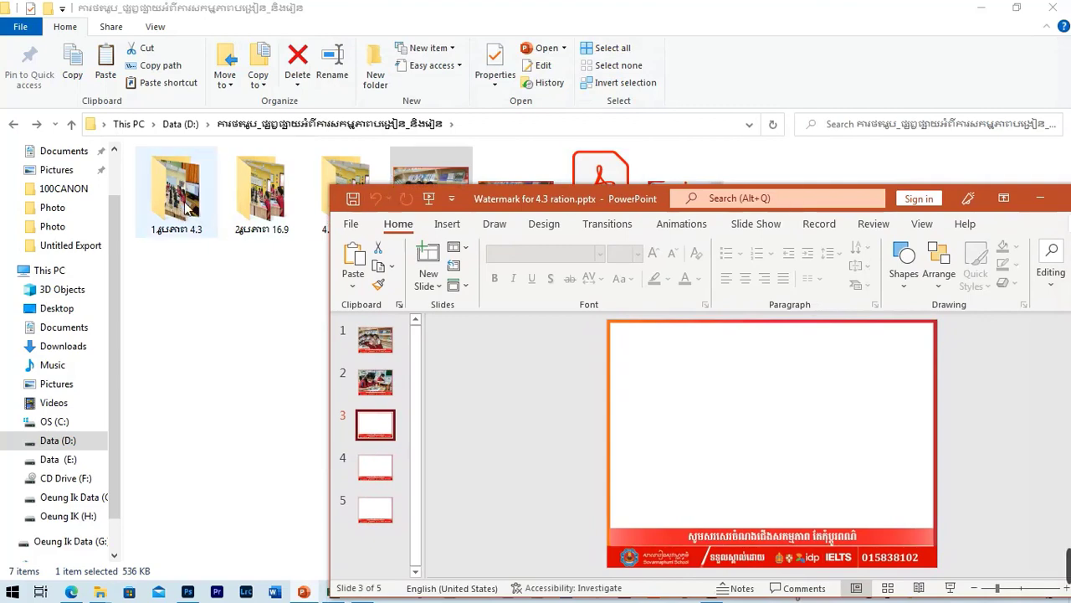
# Narrow File Explorer beside PowerPoint and drop 20220721_093642.jpg from the 4.3 folder onto slide 3
pyautogui.click(1016, 7)
pyautogui.moveTo(622, 39); pyautogui.dragTo(530, 39)
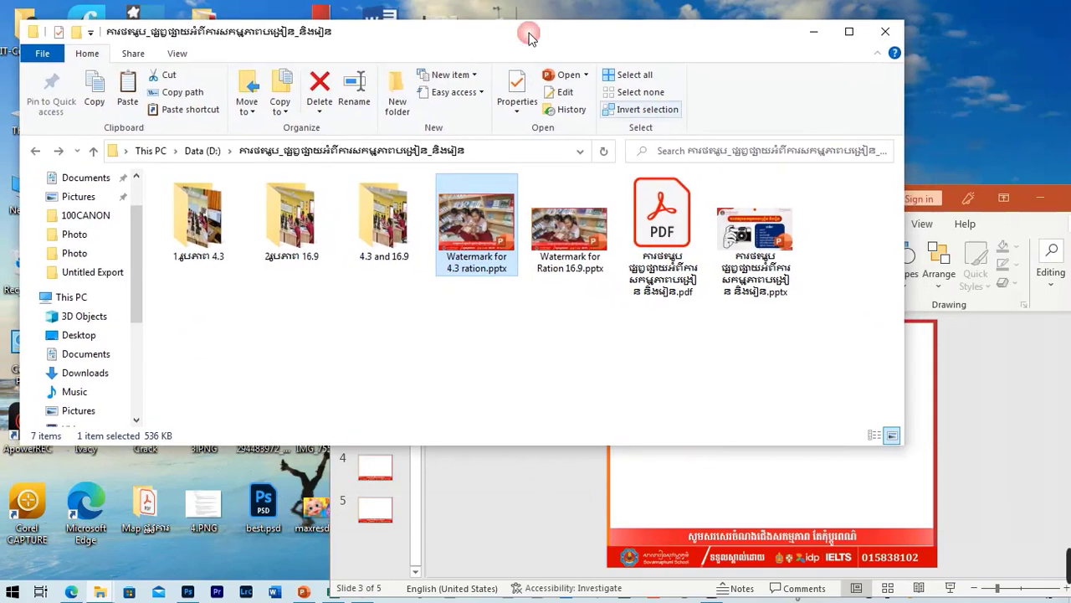
pyautogui.moveTo(903, 206); pyautogui.dragTo(513, 178)
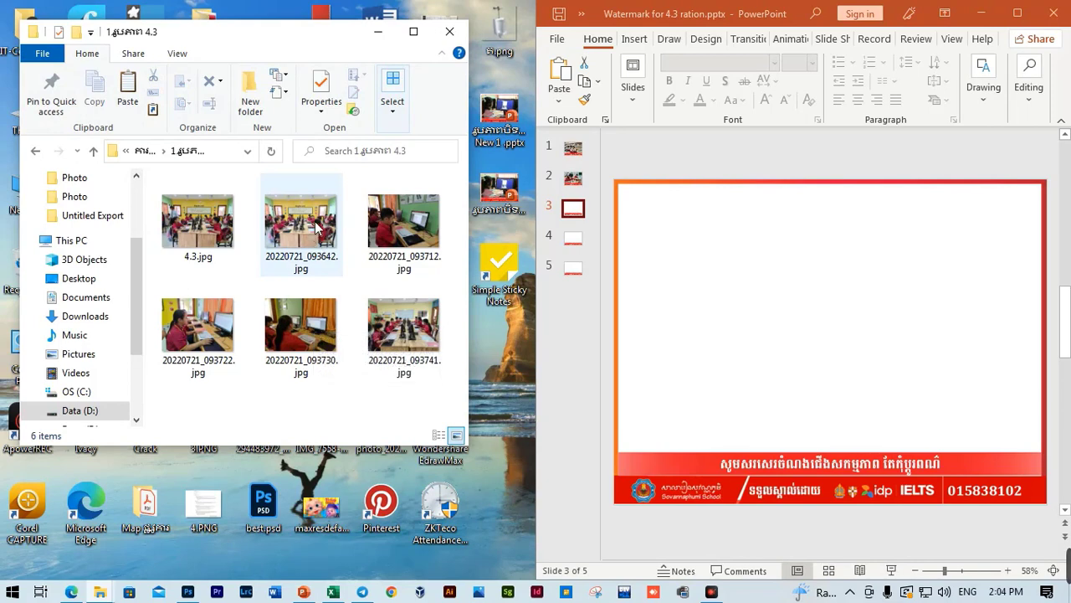
pyautogui.moveTo(317, 226)
pyautogui.mouseDown()
pyautogui.moveTo(881, 303)
pyautogui.moveTo(856, 301)
pyautogui.mouseUp()
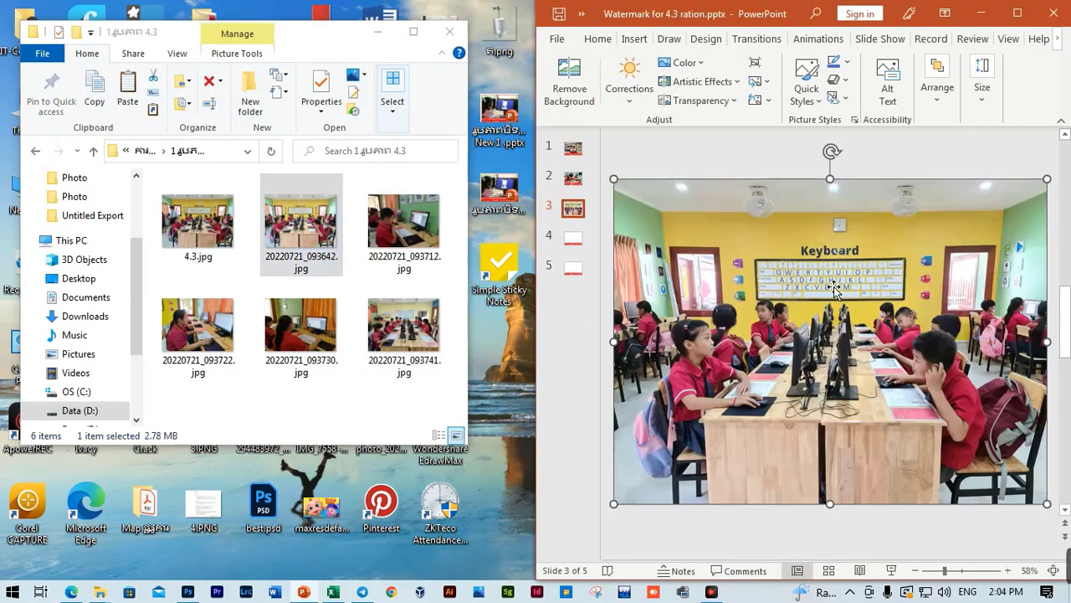
pyautogui.click(1017, 15)
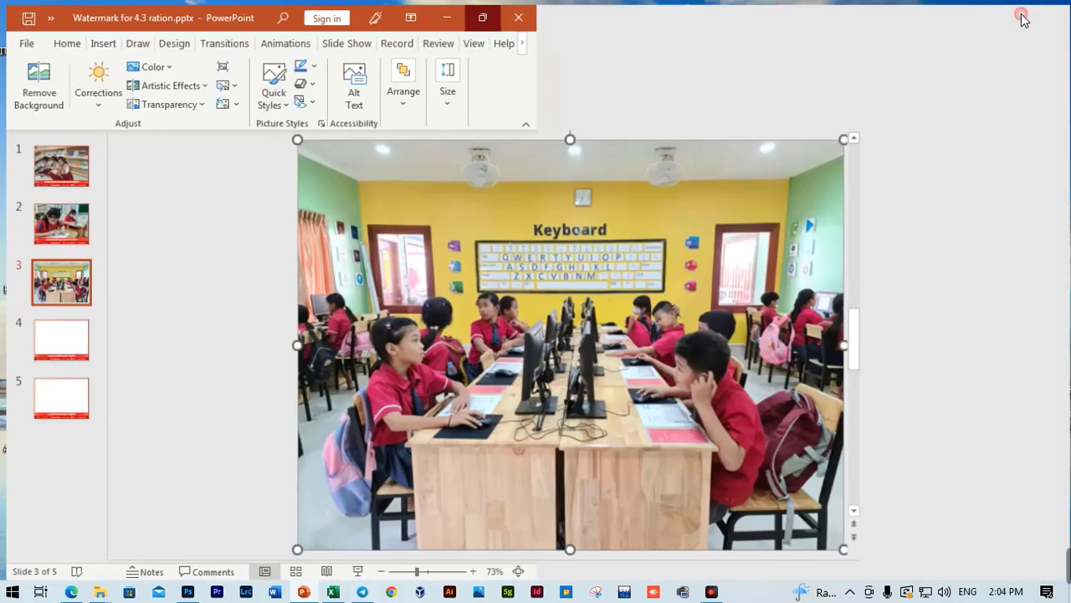
pyautogui.scroll(-1, 657, 383)
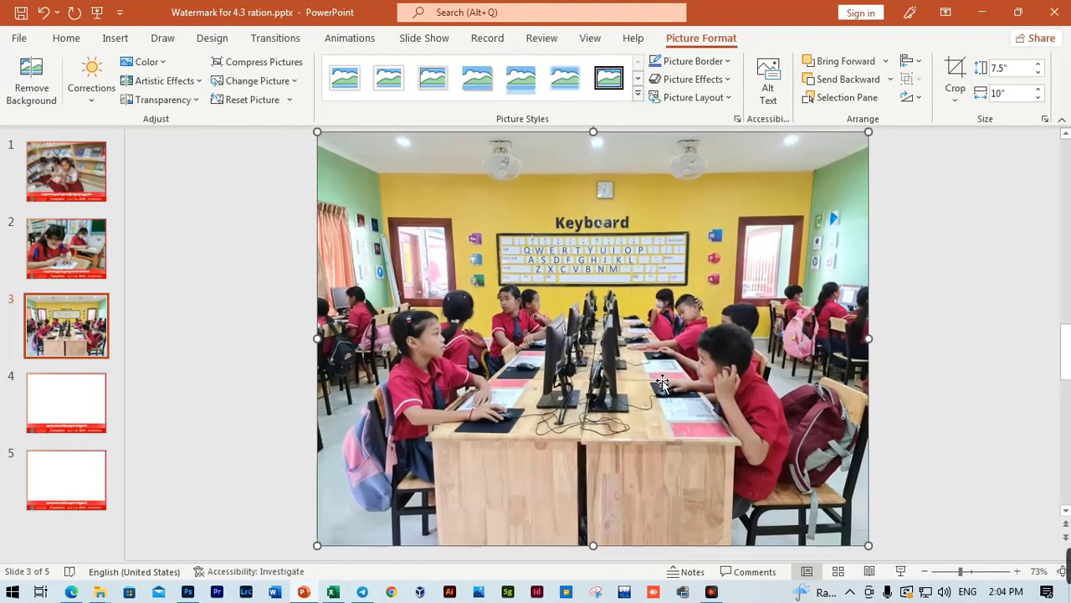
pyautogui.scroll(1, 662, 384)
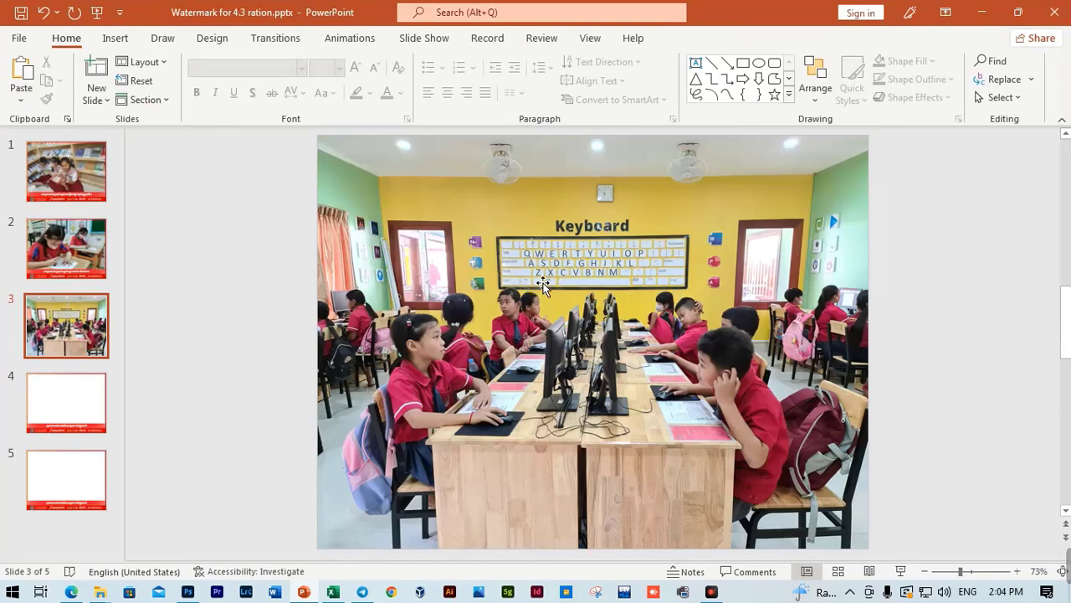
pyautogui.click(608, 267)
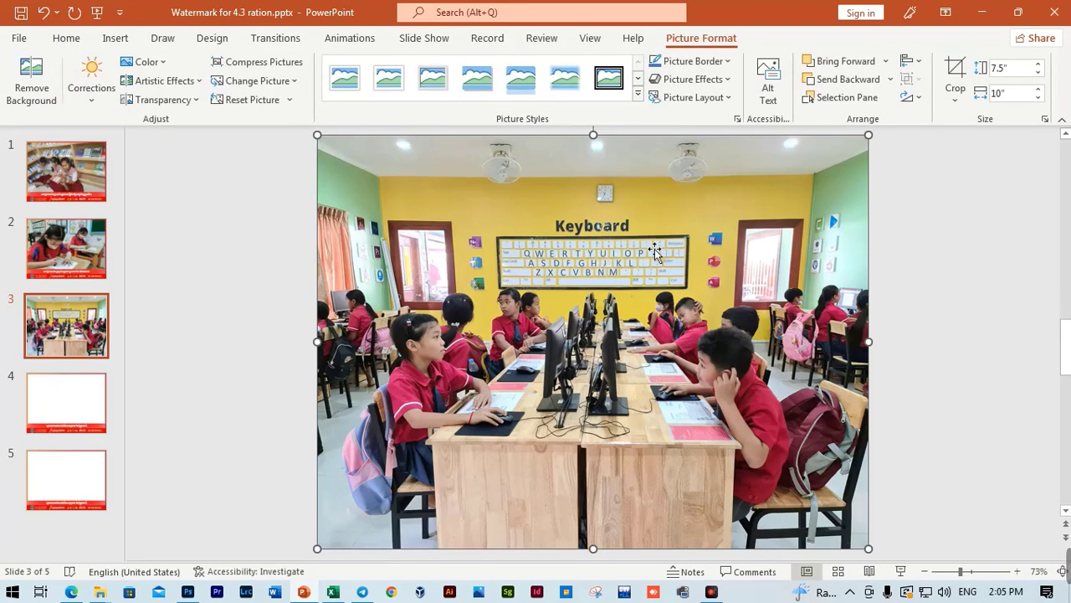
# Send the classroom photo backward until the red frame and banner show over it
pyautogui.click(849, 79)
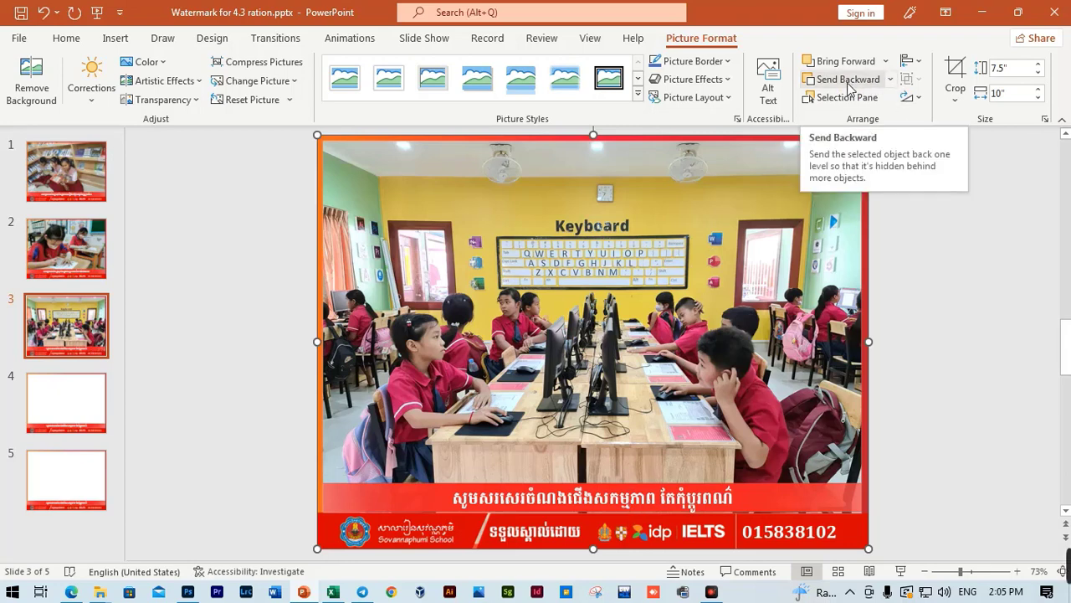
pyautogui.click(848, 84)
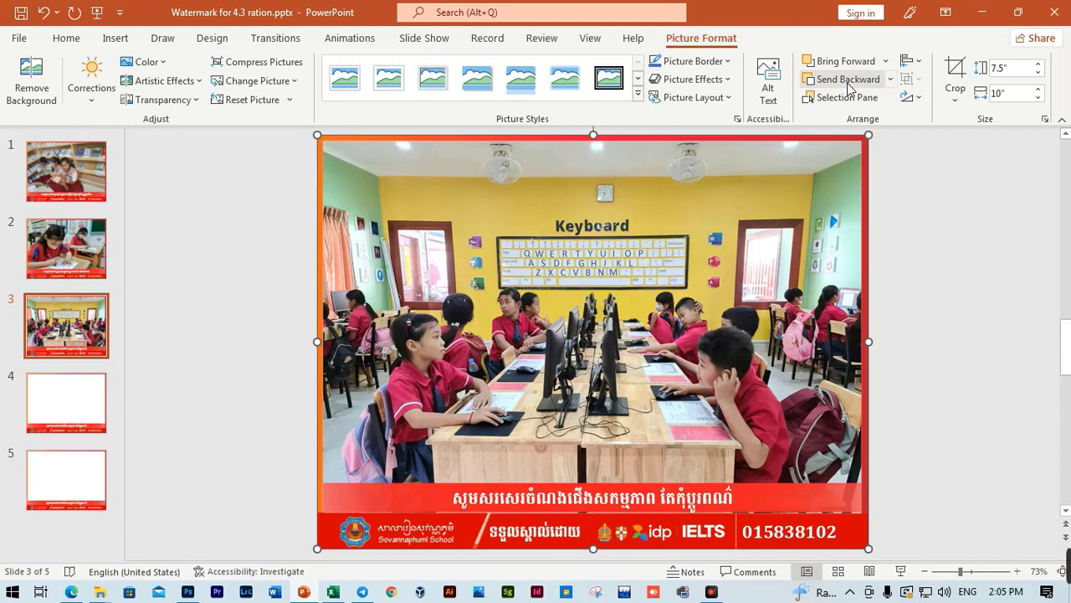
pyautogui.click(848, 85)
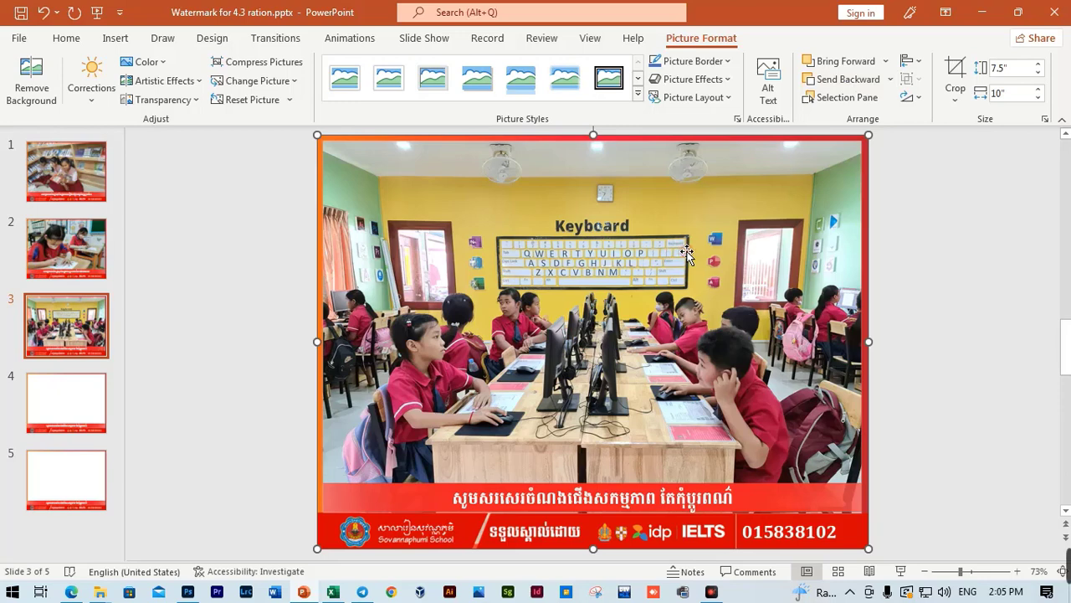
pyautogui.click(848, 80)
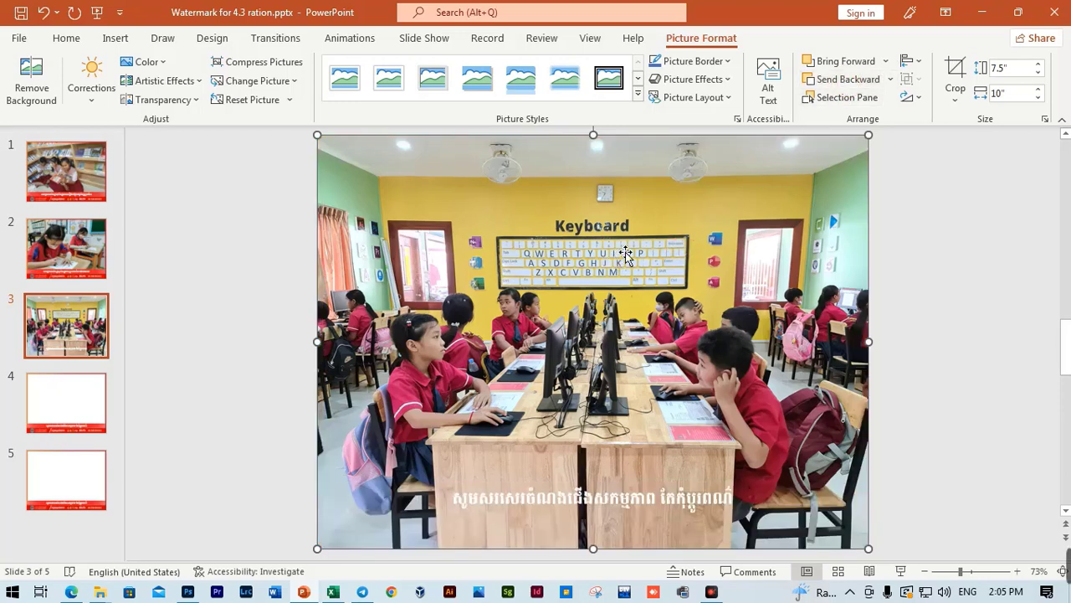
pyautogui.click(835, 81)
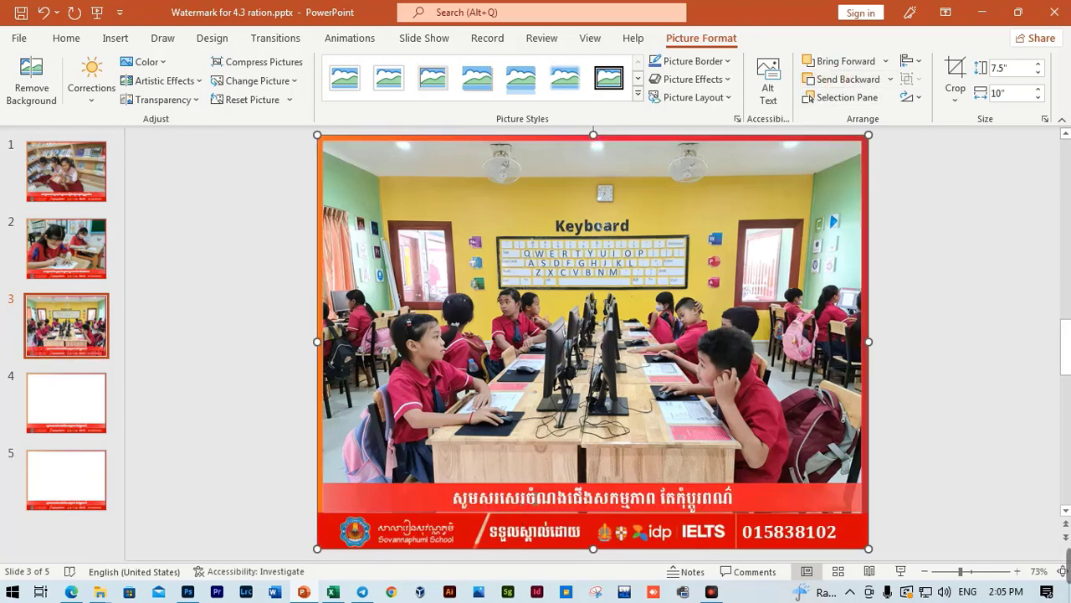
# Check the banner's Khmer text line, then review slides 1, 2 and 3
pyautogui.click(449, 499)
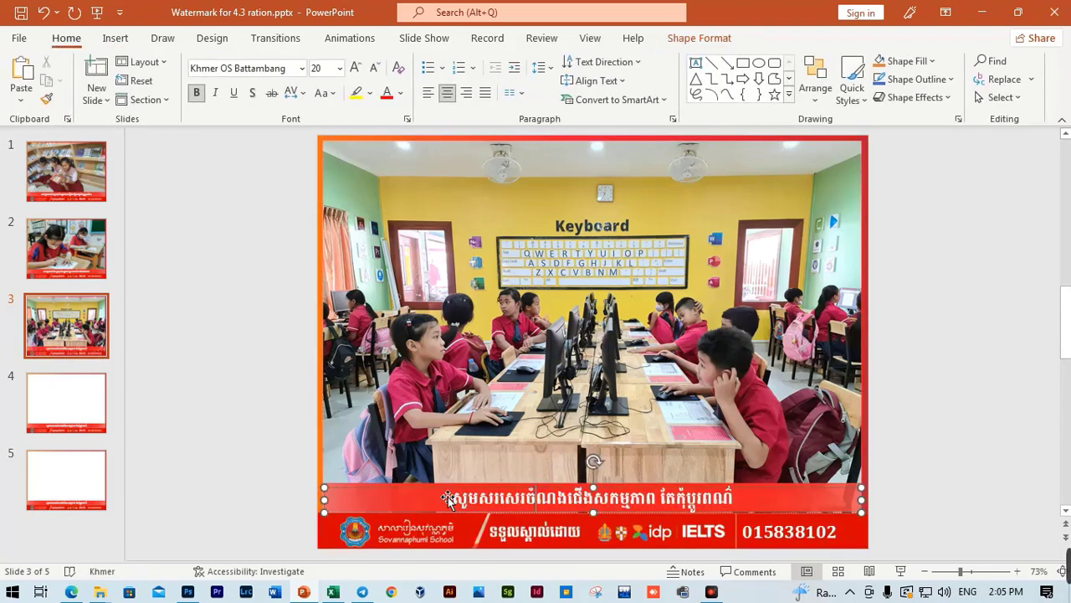
pyautogui.moveTo(454, 499)
pyautogui.mouseDown()
pyautogui.moveTo(737, 499)
pyautogui.moveTo(519, 499)
pyautogui.mouseUp()
pyautogui.click(583, 499)
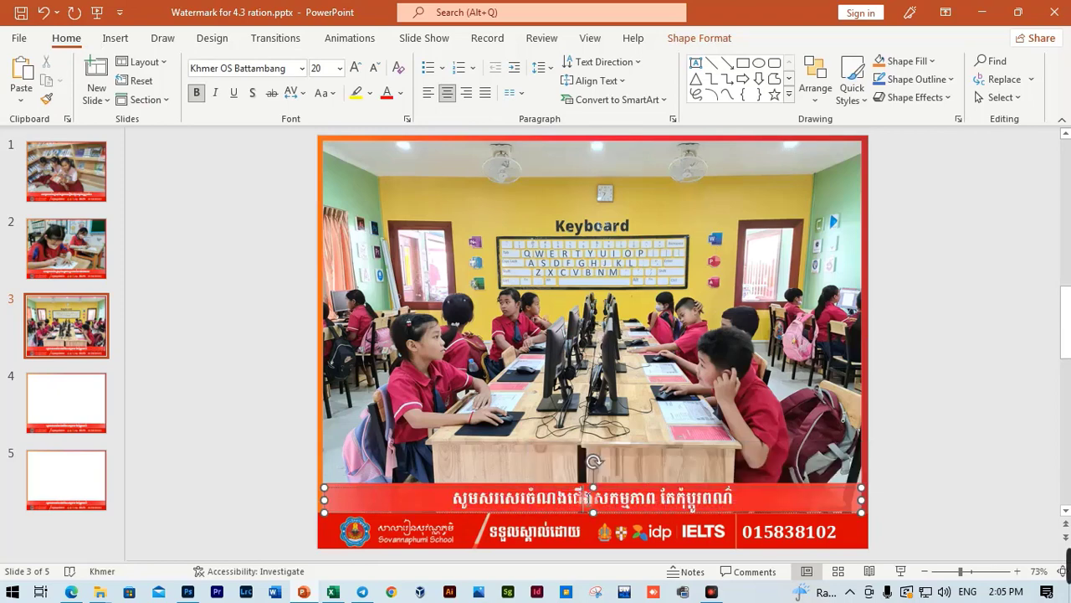
pyautogui.click(629, 303)
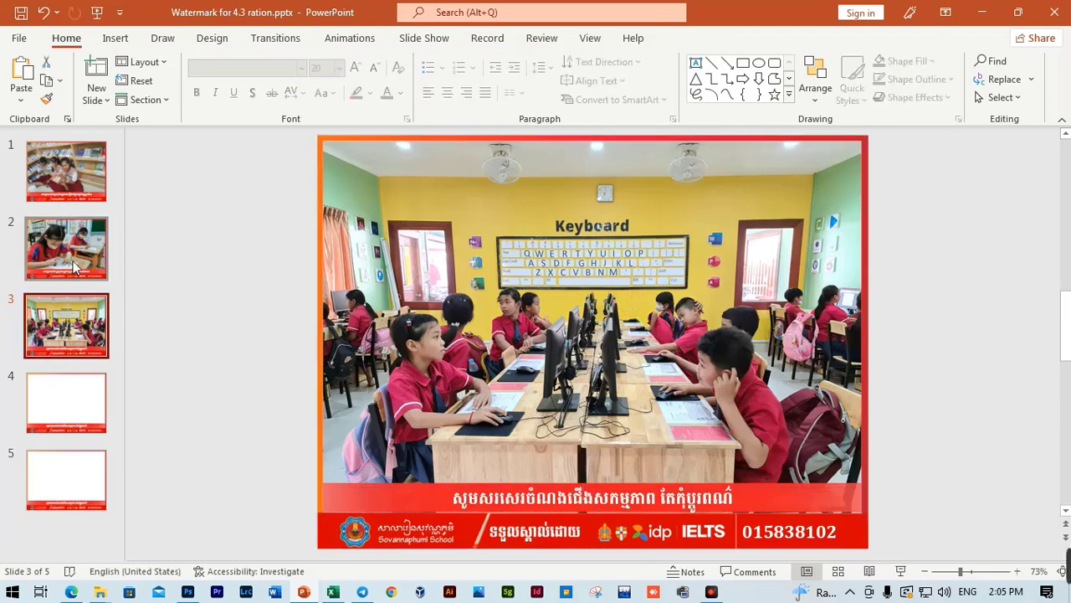
pyautogui.click(94, 300)
pyautogui.click(85, 168)
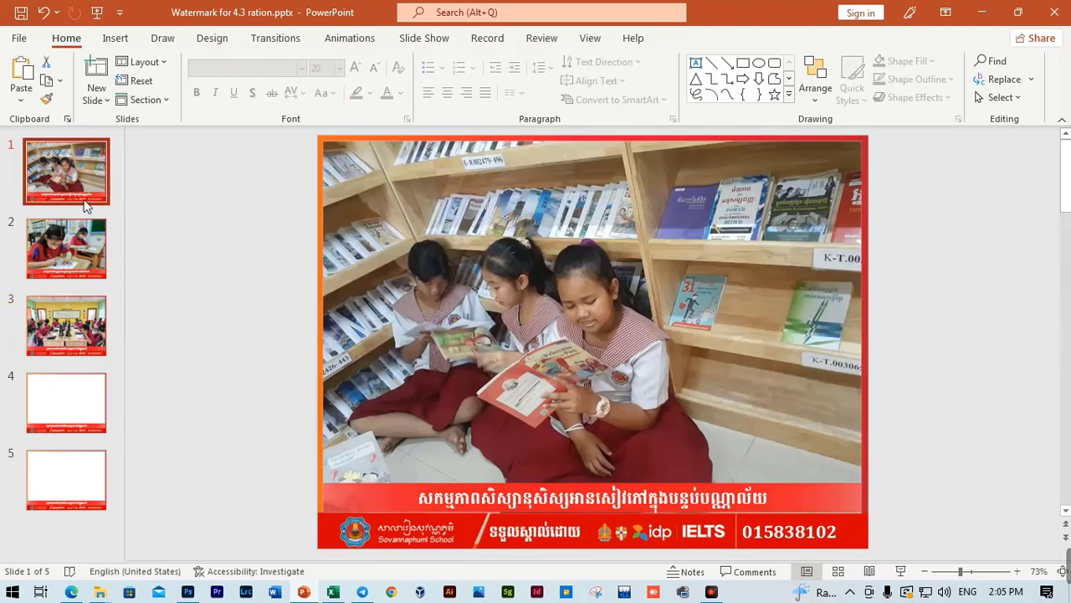
pyautogui.click(65, 240)
pyautogui.click(69, 333)
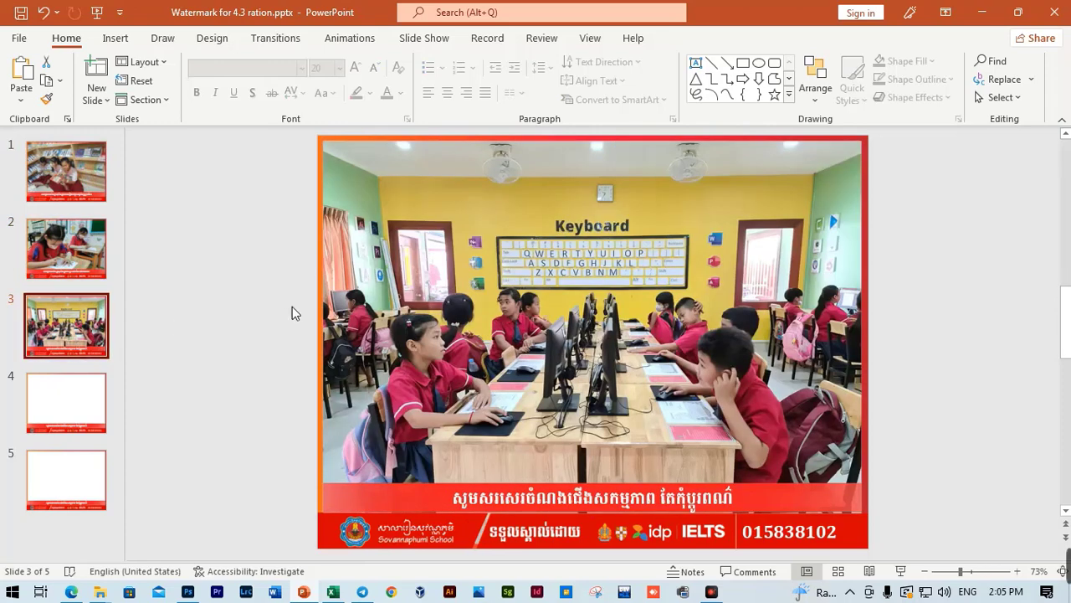
# Use File > Save As > Browse and point the save dialog at the Data (D:) drive
pyautogui.click(20, 40)
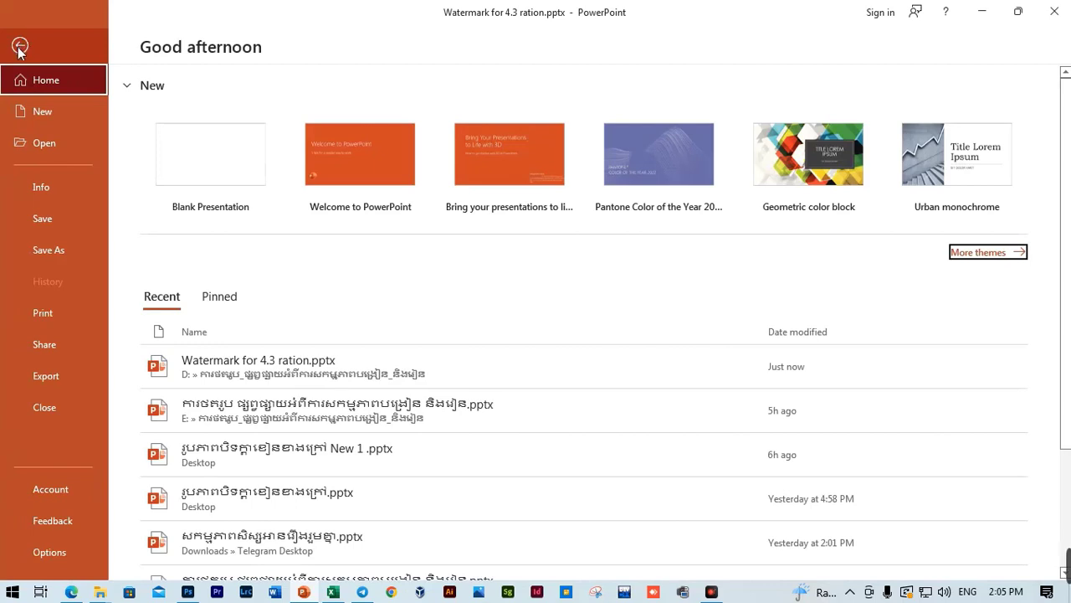
pyautogui.click(65, 250)
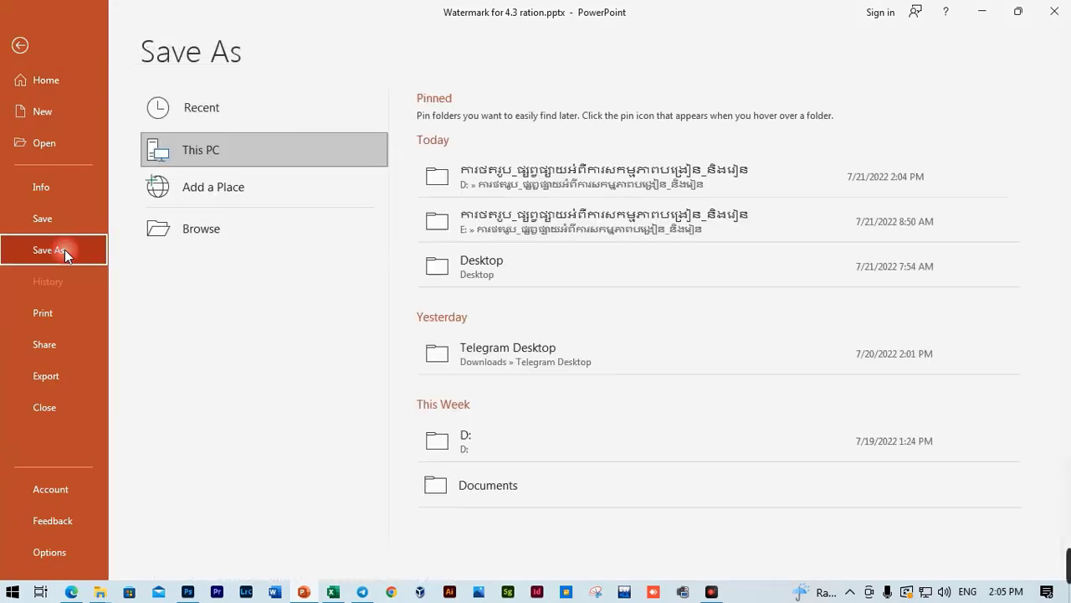
pyautogui.click(229, 235)
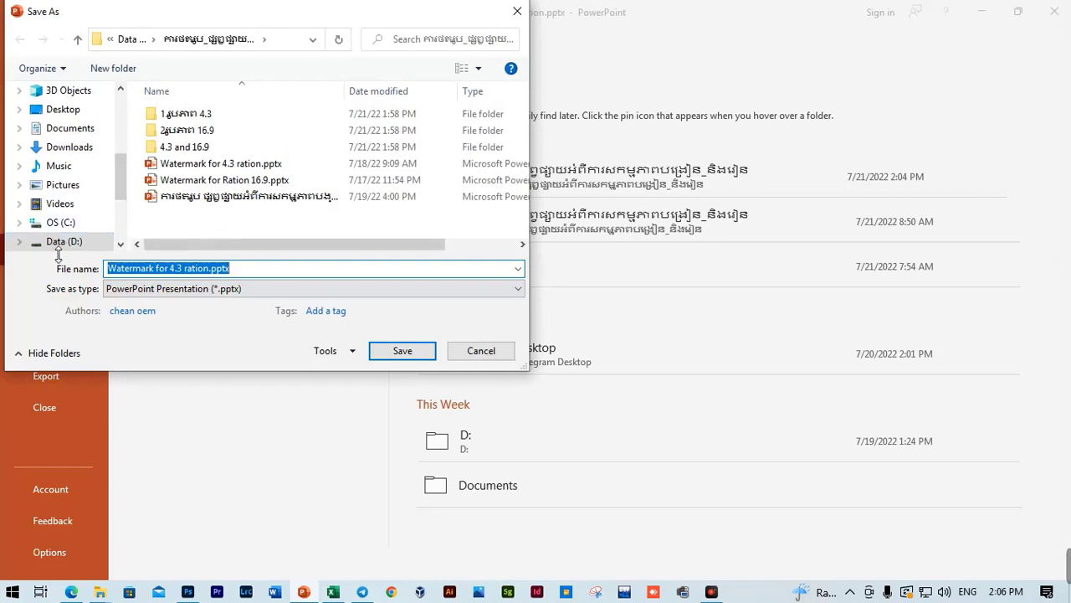
pyautogui.moveTo(121, 195); pyautogui.dragTo(122, 205)
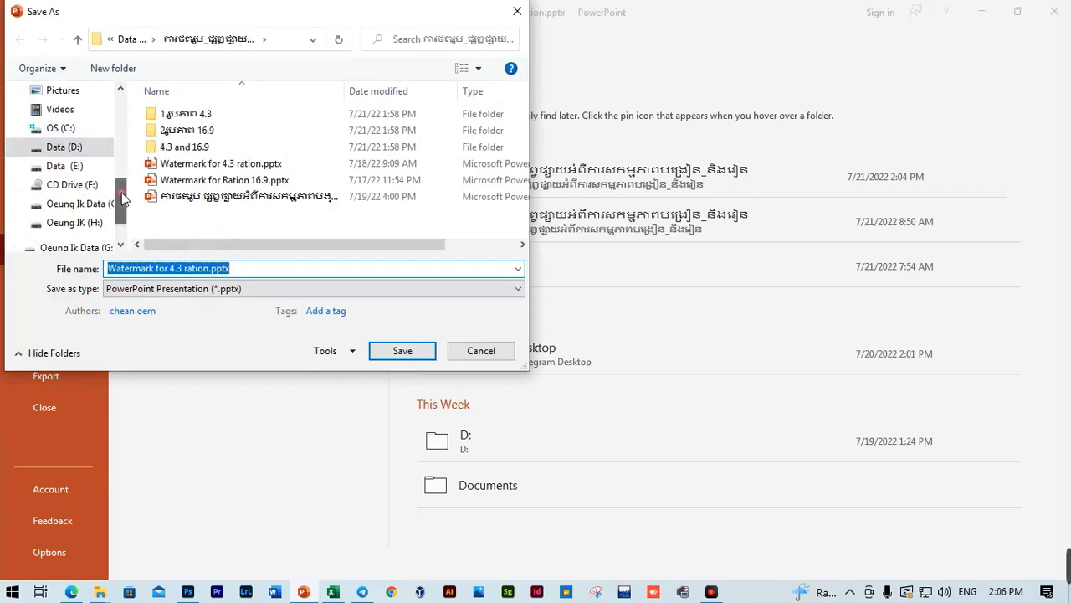
pyautogui.click(71, 156)
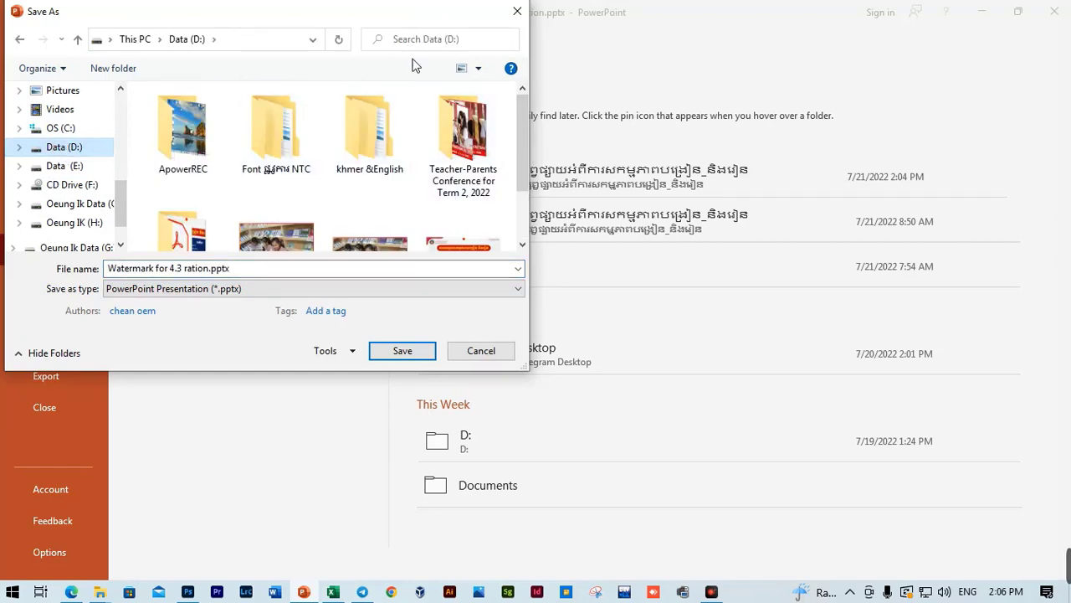
# Maximize the Save As dialog, create a folder named P-1 on Data (D:), and open it
pyautogui.doubleClick(403, 19)
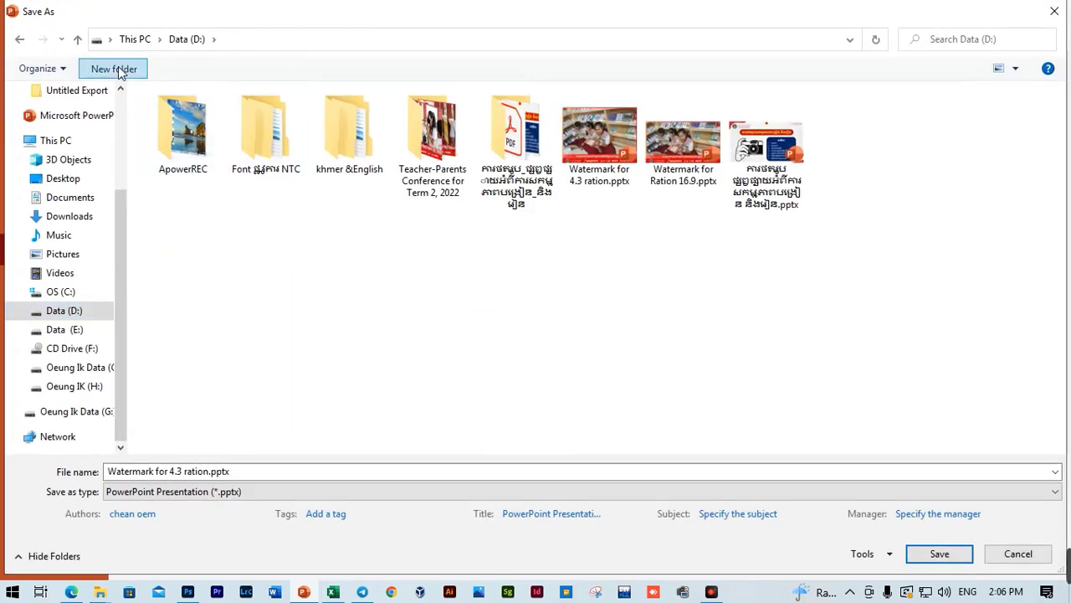
pyautogui.click(118, 67)
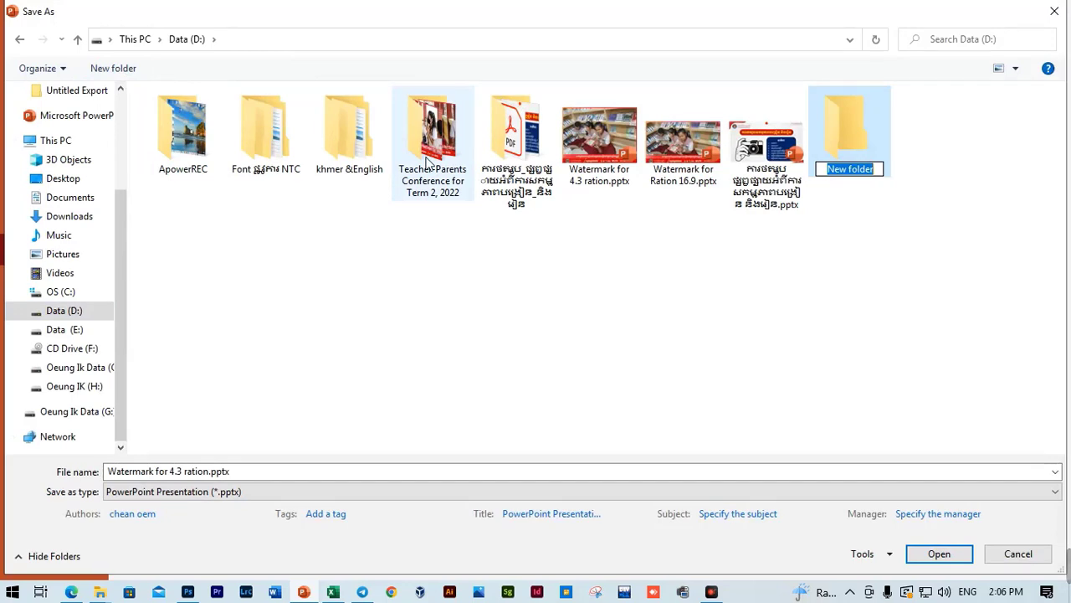
pyautogui.write('P1')
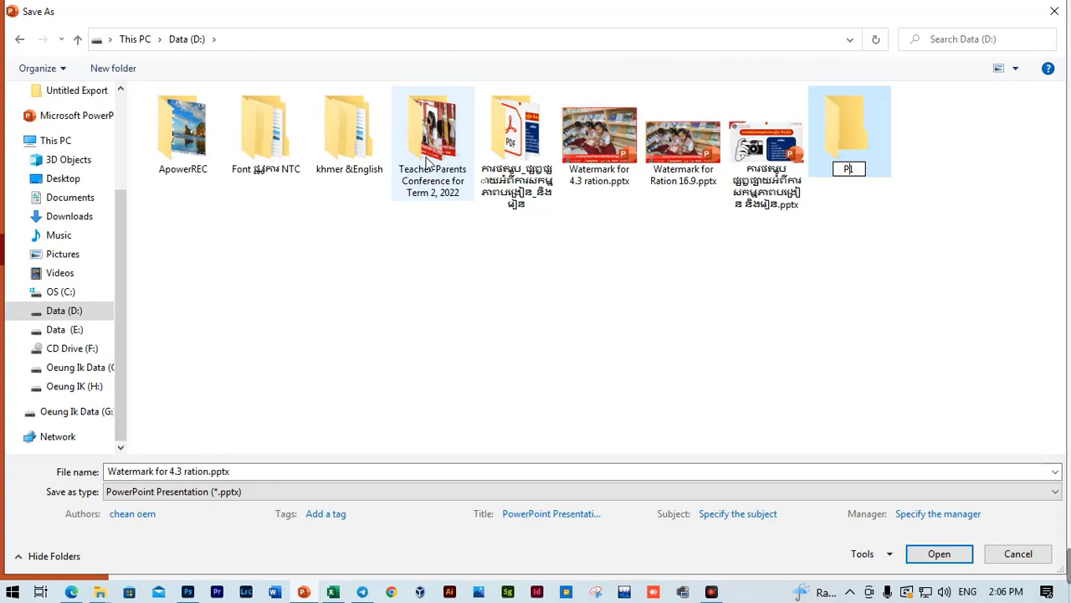
pyautogui.press('Left')
pyautogui.write('-')
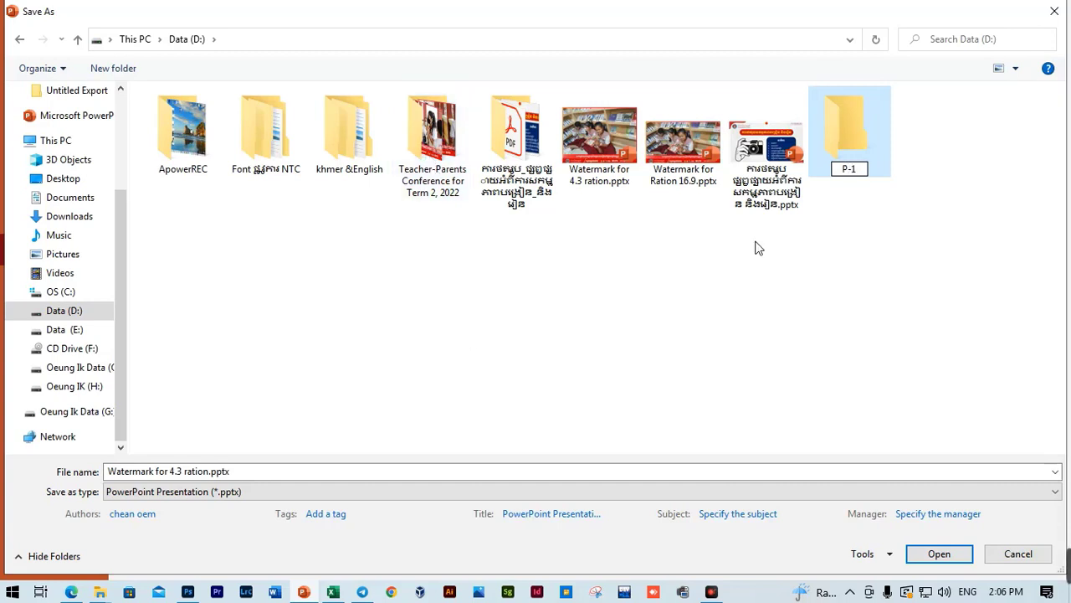
pyautogui.click(920, 196)
pyautogui.click(856, 128)
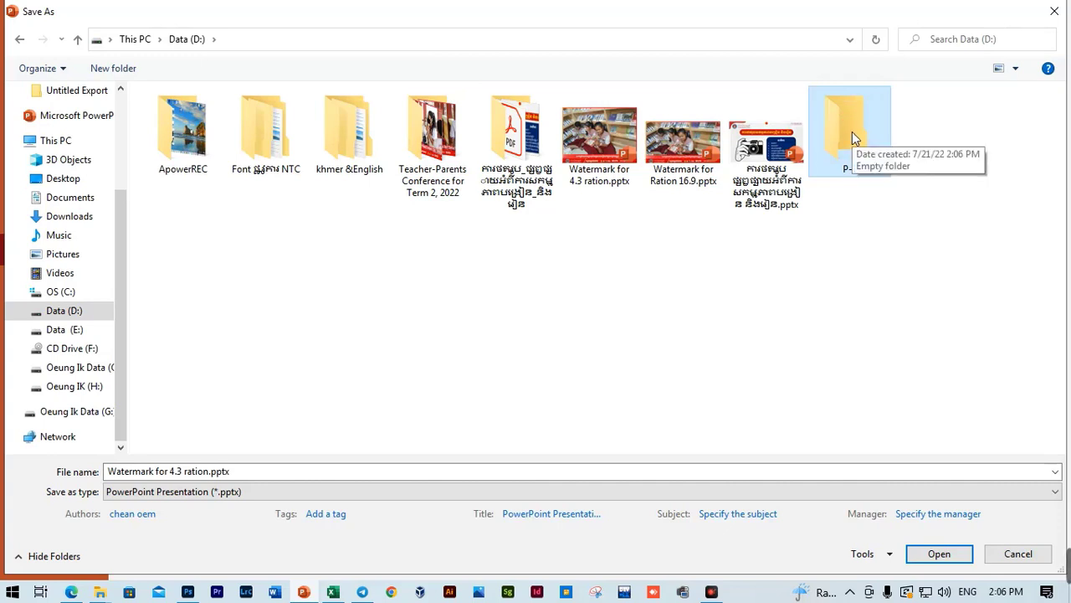
pyautogui.doubleClick(852, 131)
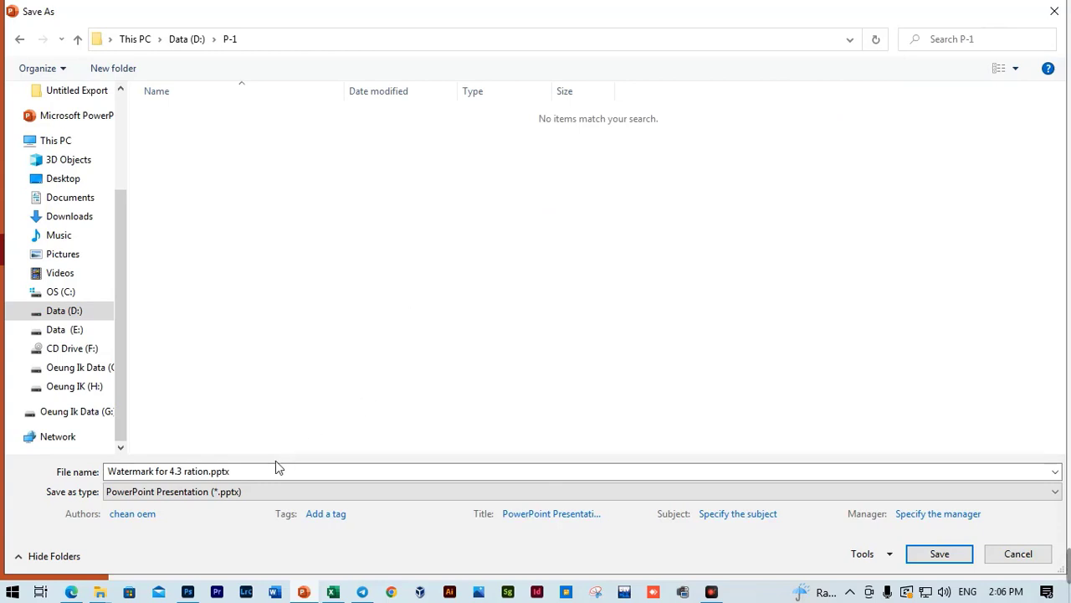
# Save as JPEG File Interchange Format under the name 1, choosing to export All Slides
pyautogui.moveTo(270, 473); pyautogui.dragTo(187, 456)
pyautogui.write('1')
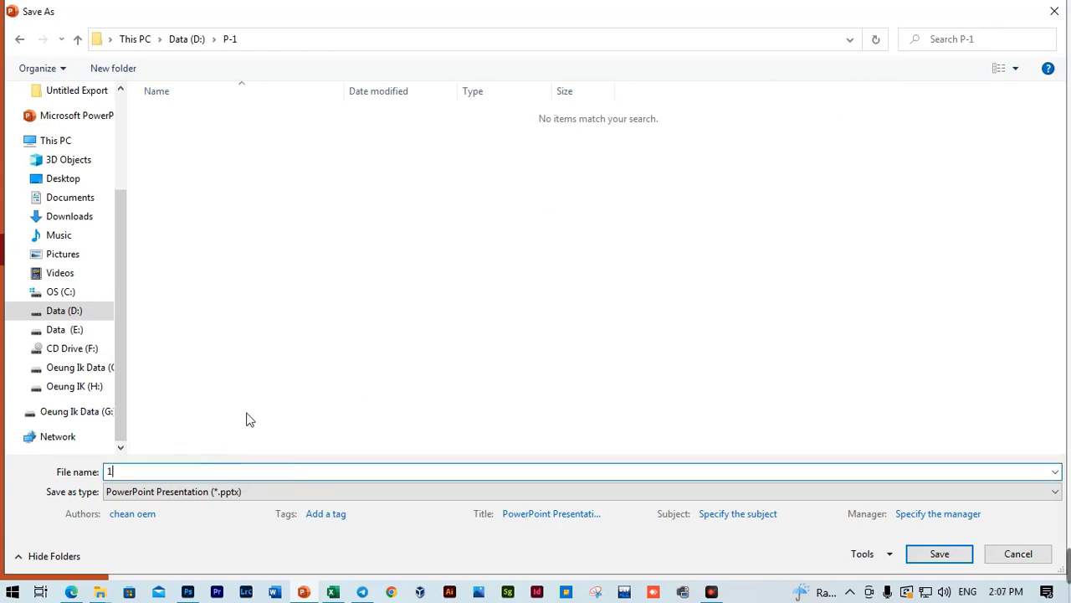
pyautogui.click(209, 496)
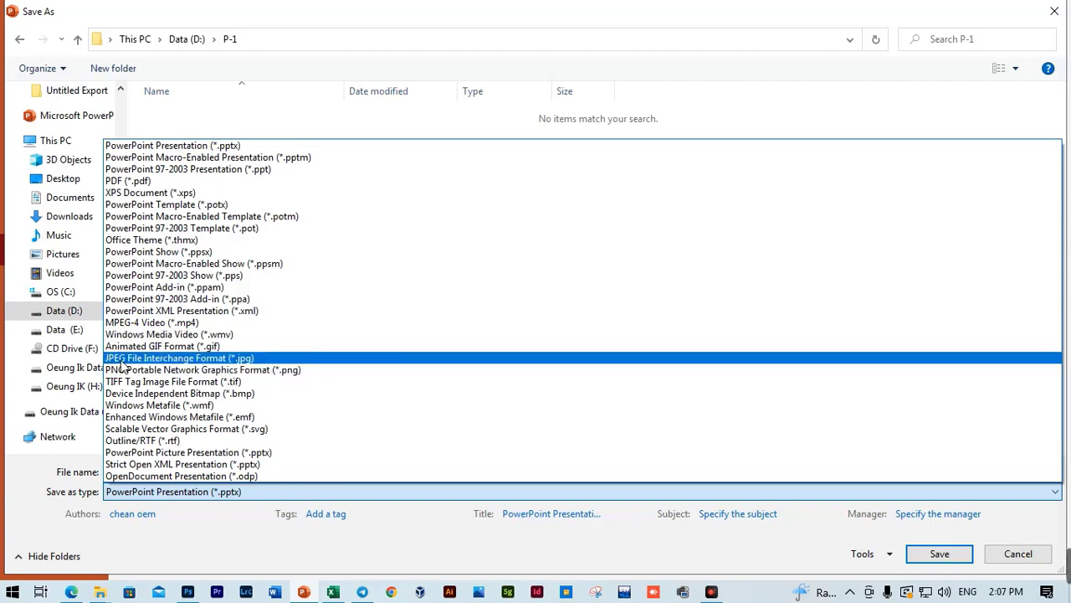
pyautogui.click(242, 360)
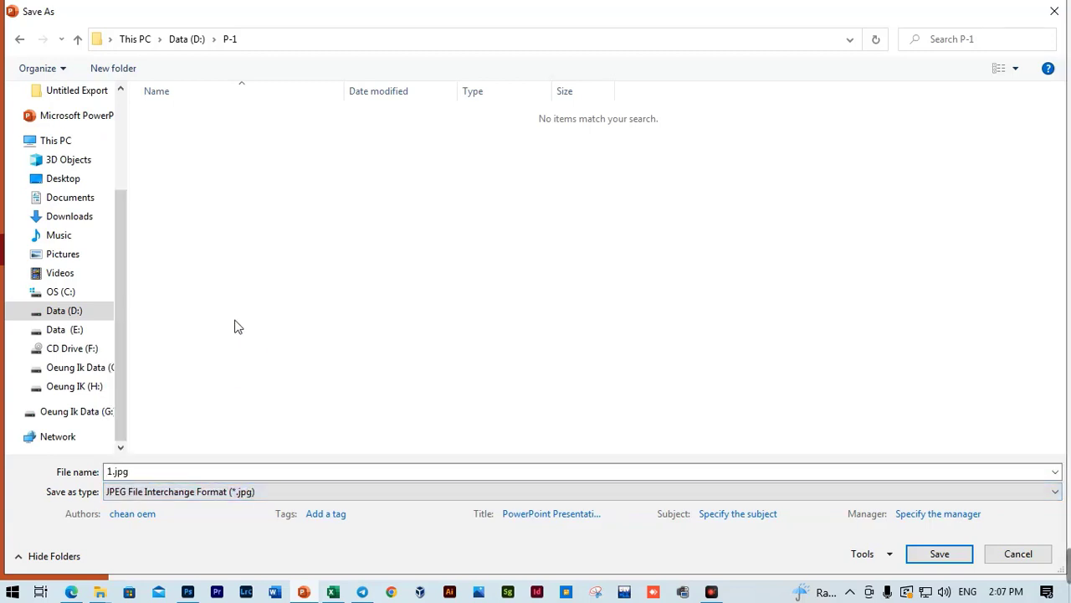
pyautogui.click(940, 554)
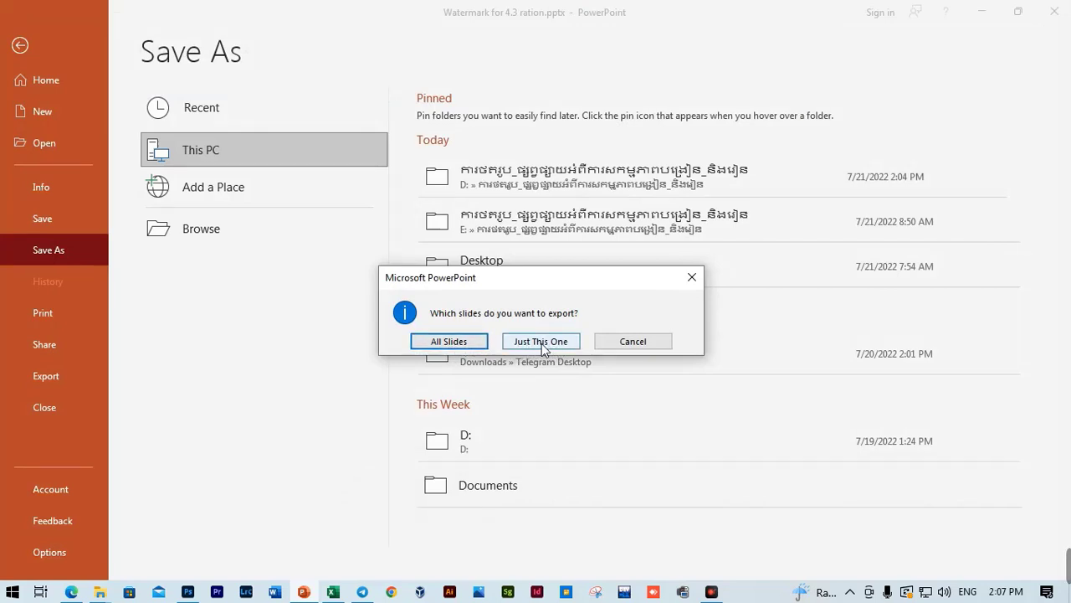
pyautogui.click(449, 342)
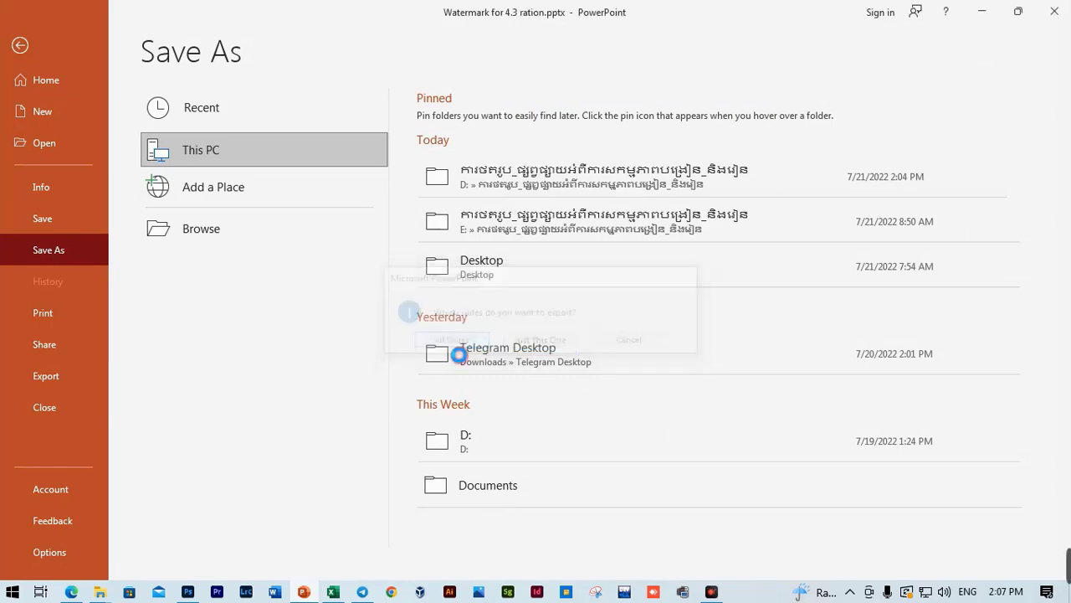
# Dismiss the export message and open Data (D:) > P-1 > 1 in a maximized File Explorer
pyautogui.click(543, 343)
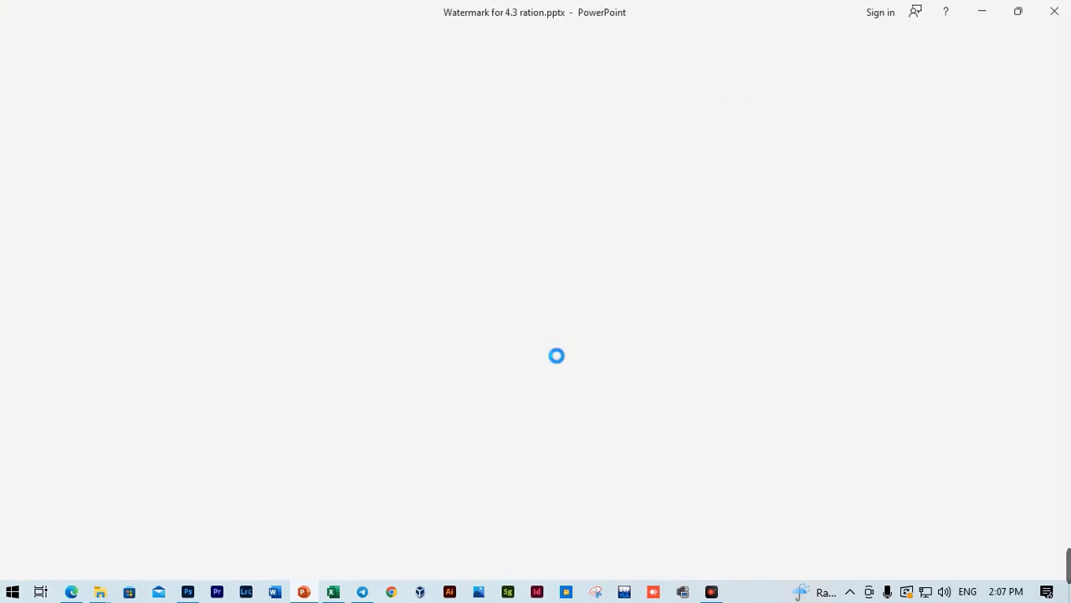
pyautogui.click(983, 13)
pyautogui.click(413, 29)
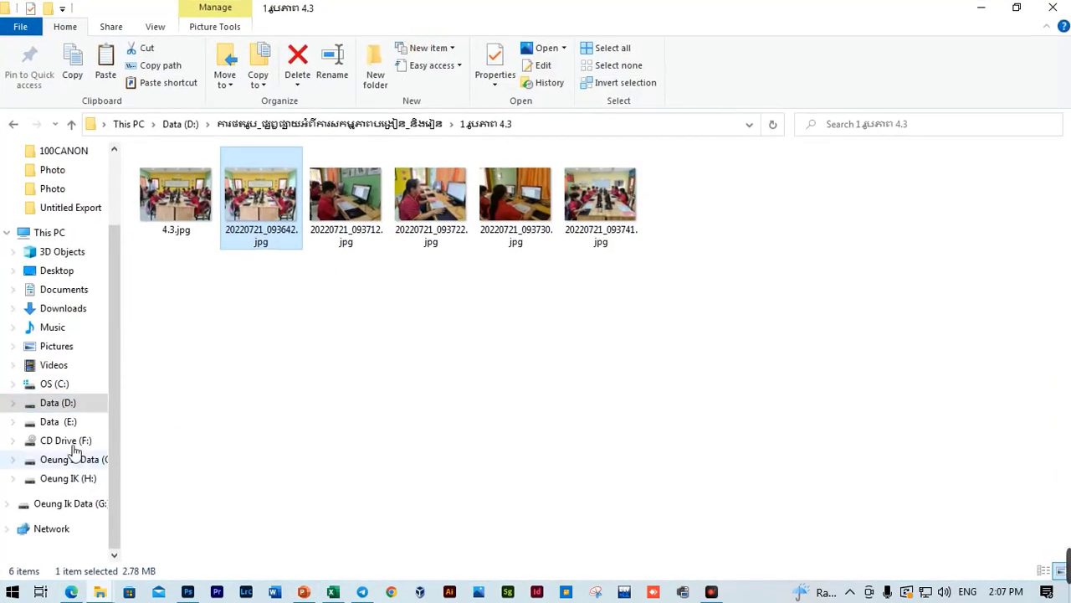
pyautogui.click(65, 405)
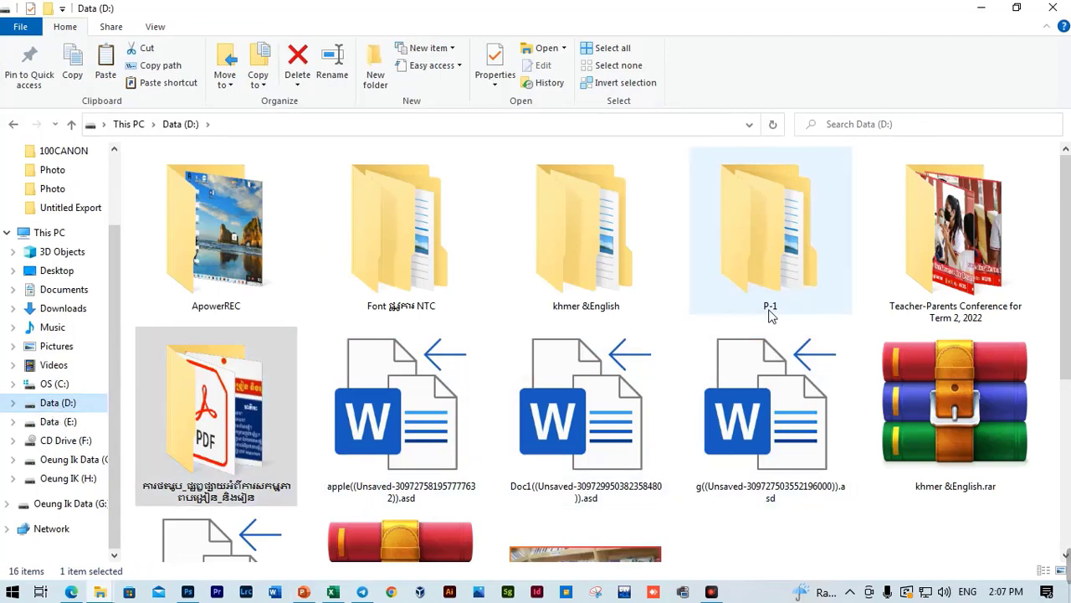
pyautogui.doubleClick(771, 310)
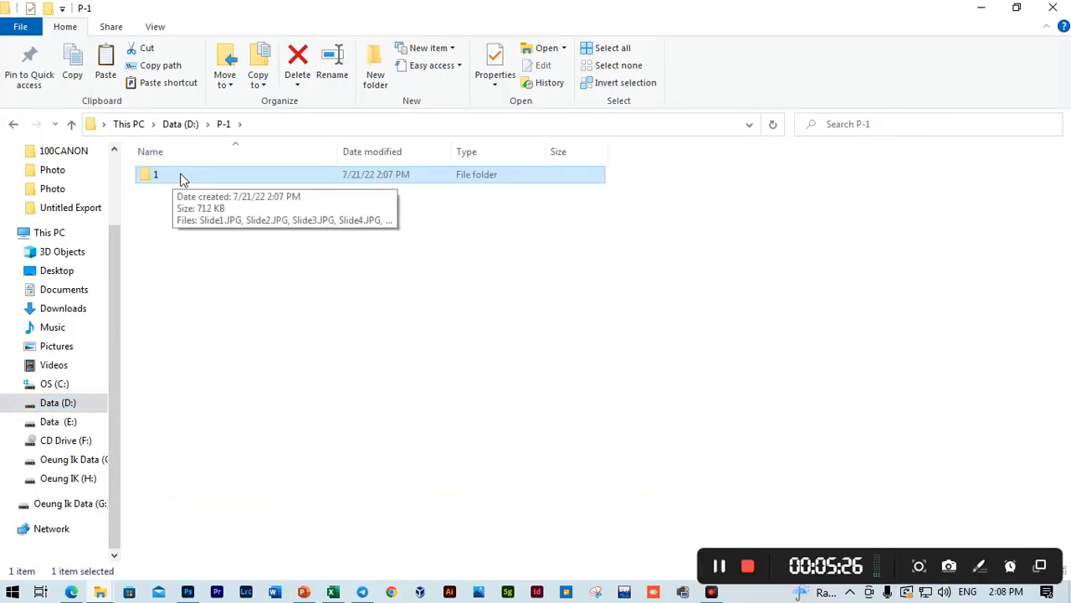
pyautogui.doubleClick(171, 174)
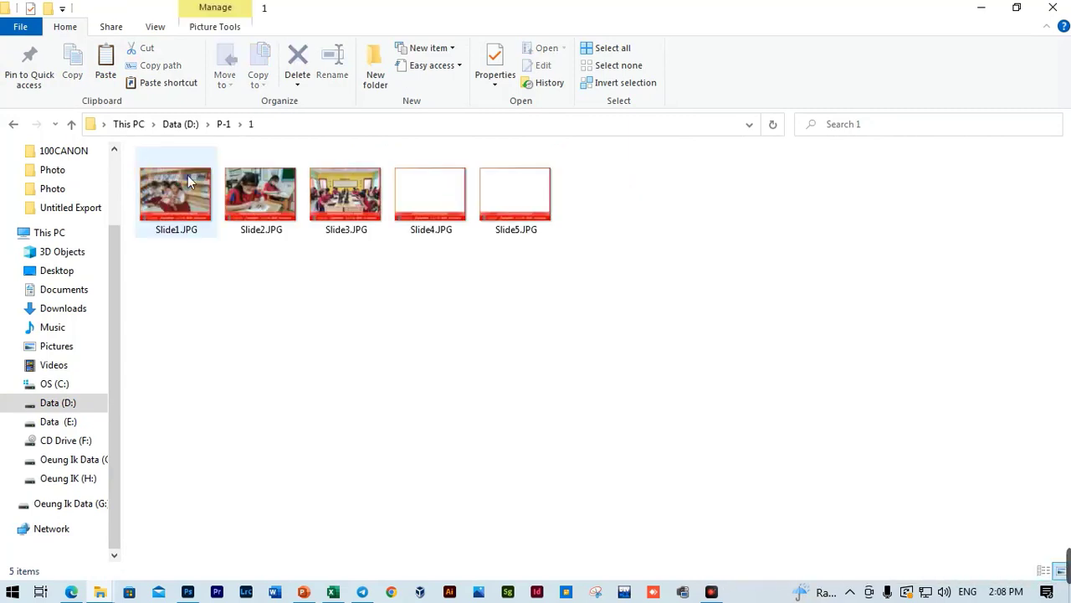
# Delete the blank Slide4.JPG and Slide5.JPG images, keeping Slide1–Slide3
pyautogui.click(142, 210)
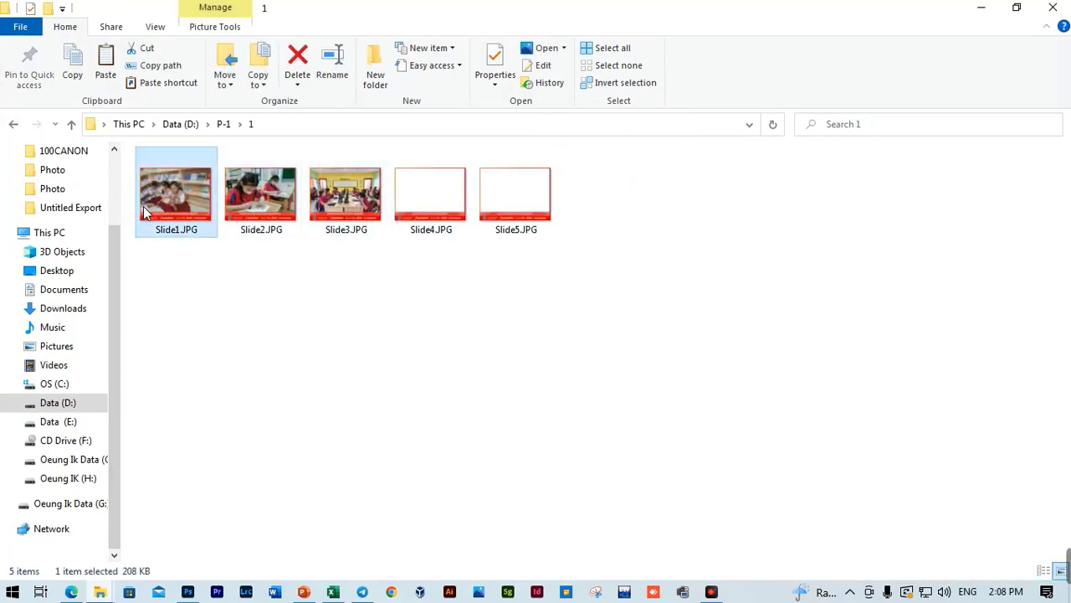
pyautogui.moveTo(430, 263); pyautogui.dragTo(536, 205)
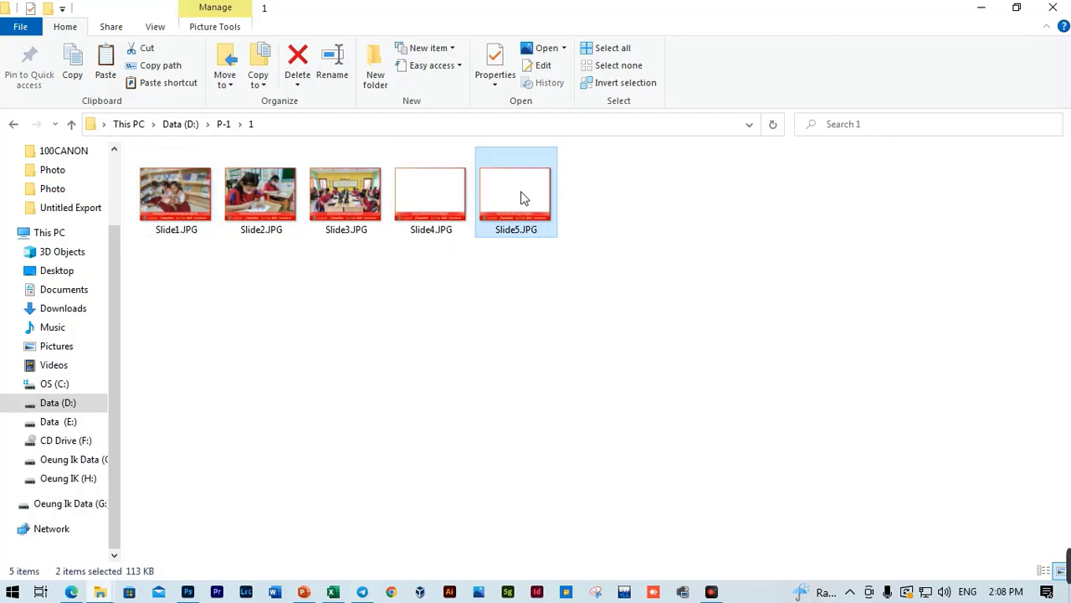
pyautogui.click(522, 194)
pyautogui.click(441, 193)
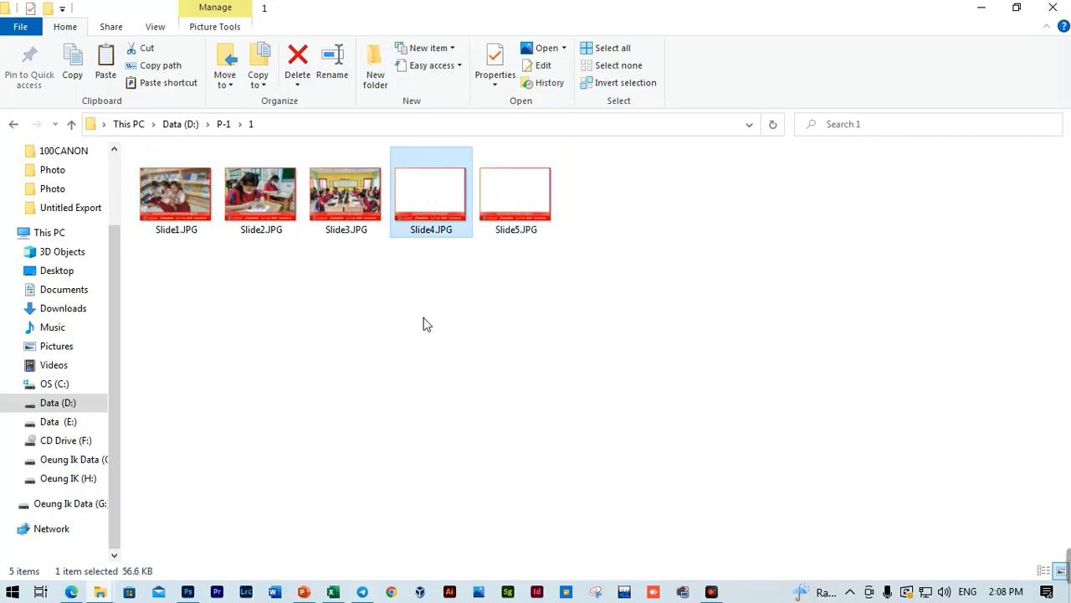
pyautogui.moveTo(430, 256); pyautogui.dragTo(514, 203)
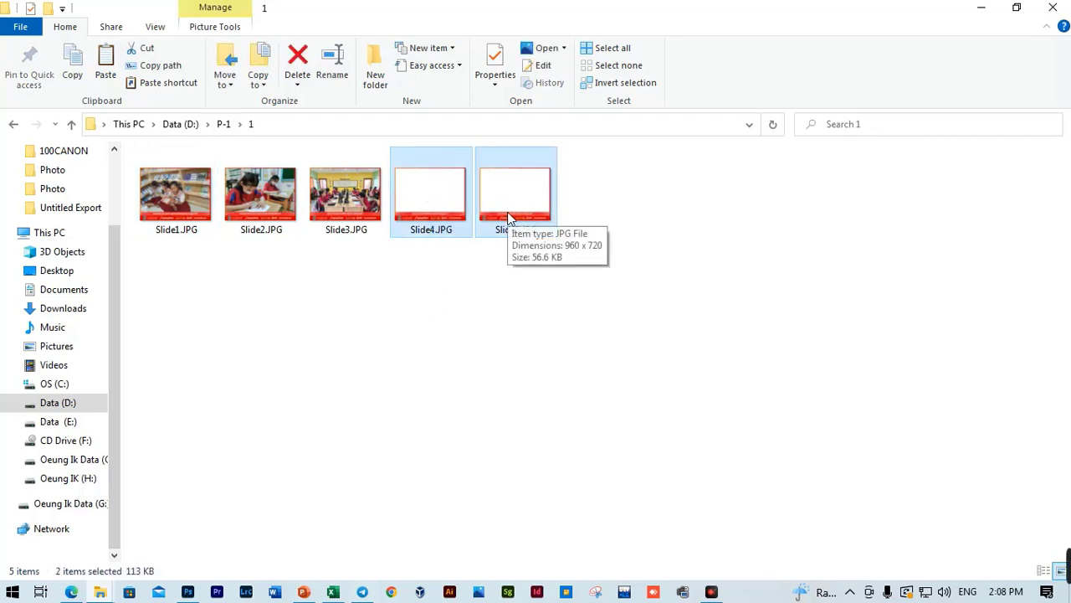
pyautogui.press('Delete')
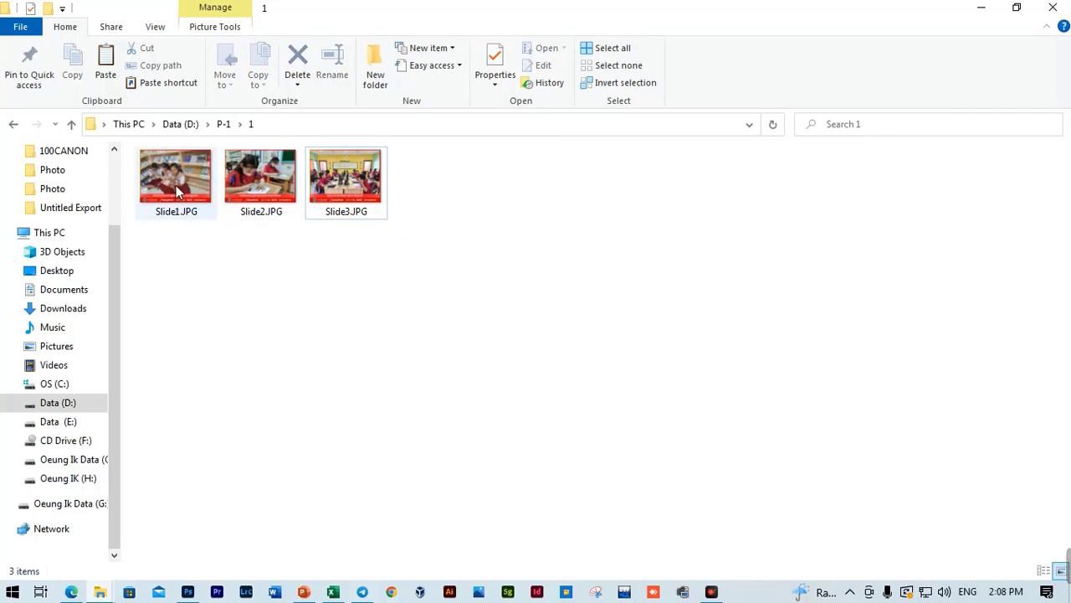
pyautogui.doubleClick(176, 187)
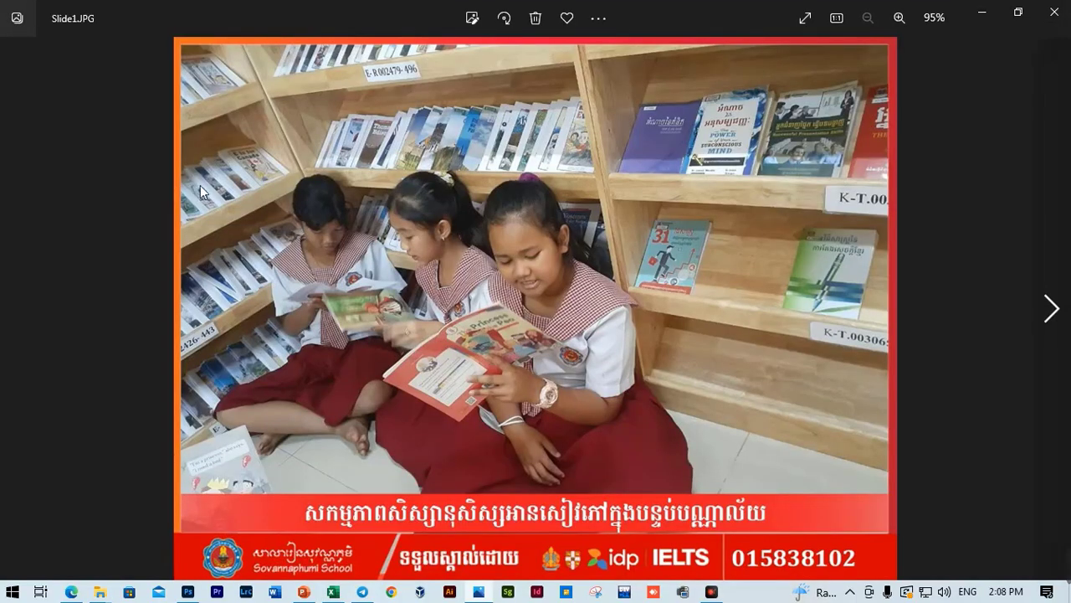
pyautogui.press('Right')
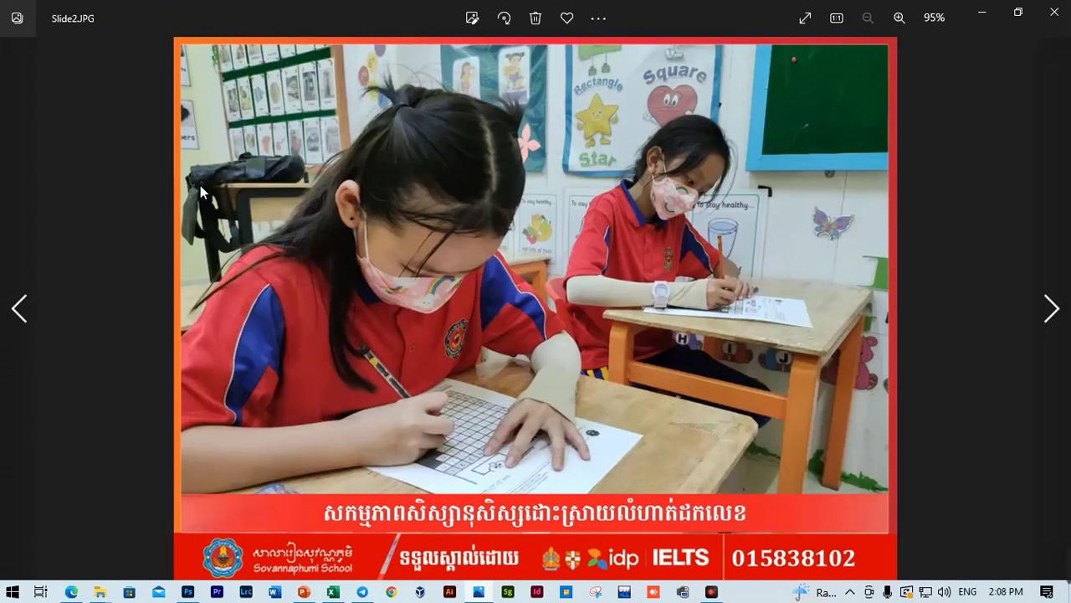
pyautogui.press('Right')
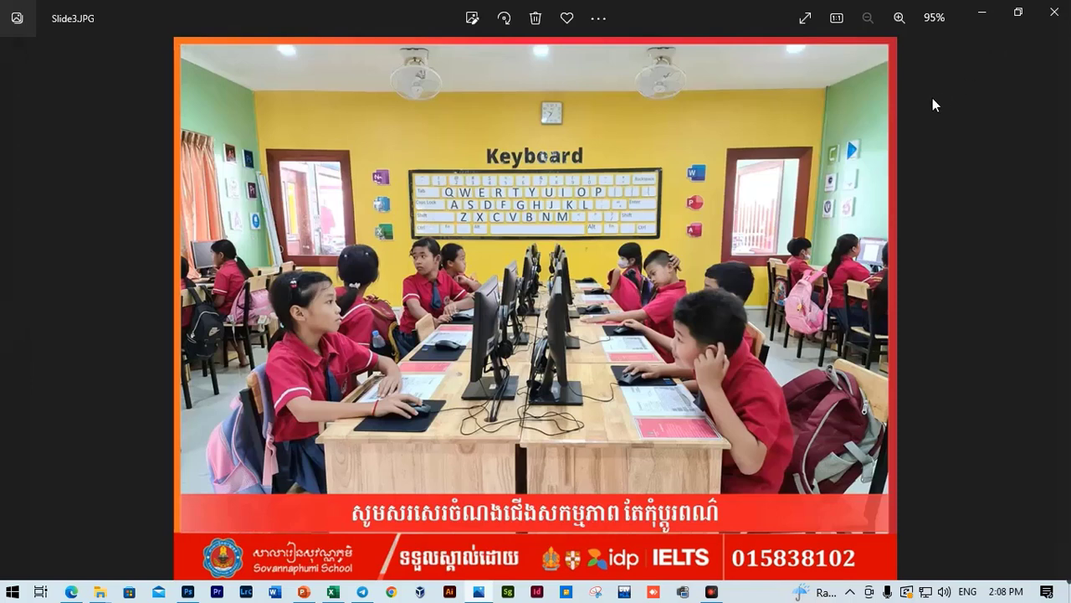
pyautogui.click(1053, 12)
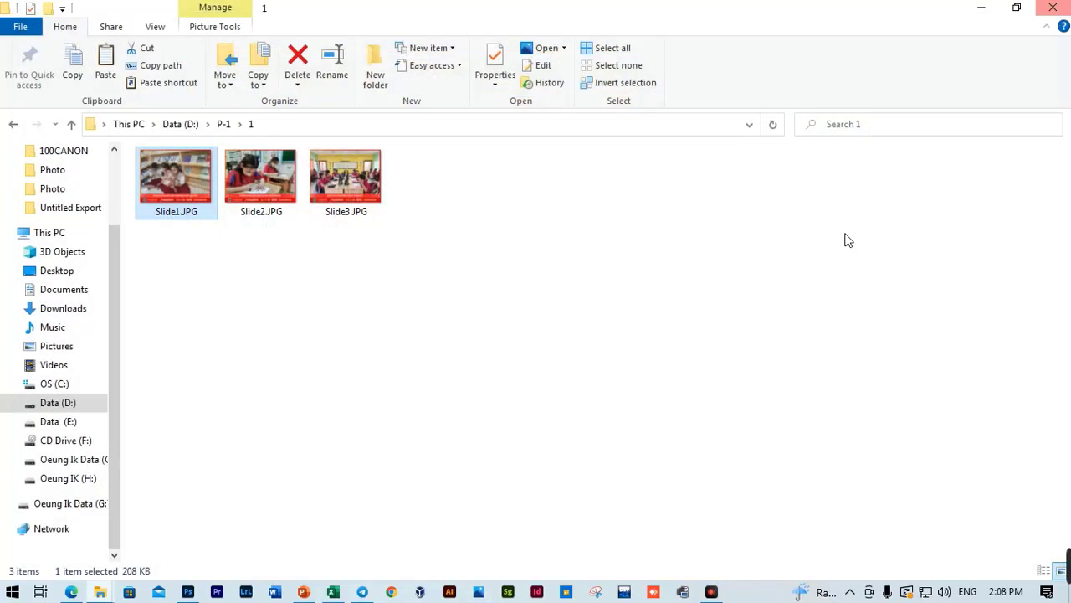